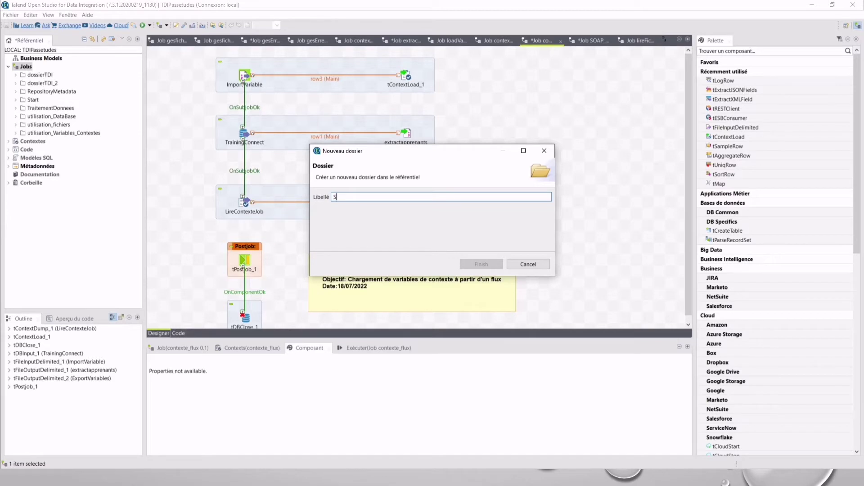
# Name the new job folder Service_Web and create it in the repository
pyautogui.write('ervice_Web')
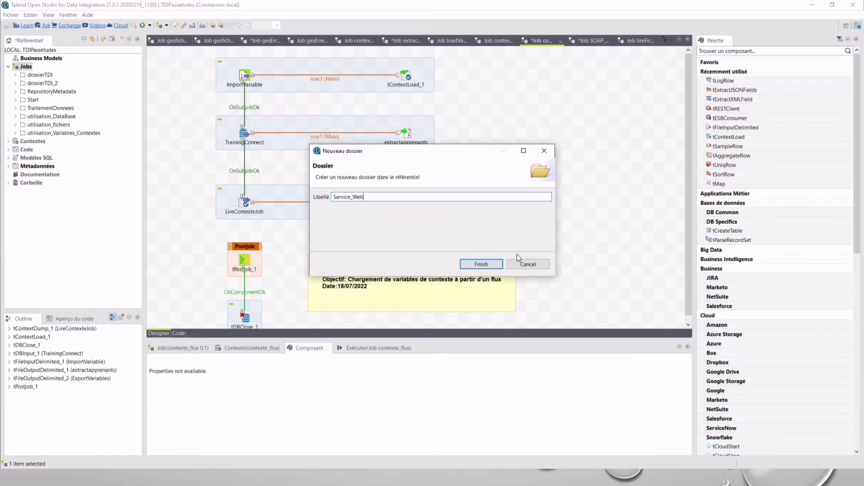
pyautogui.click(481, 265)
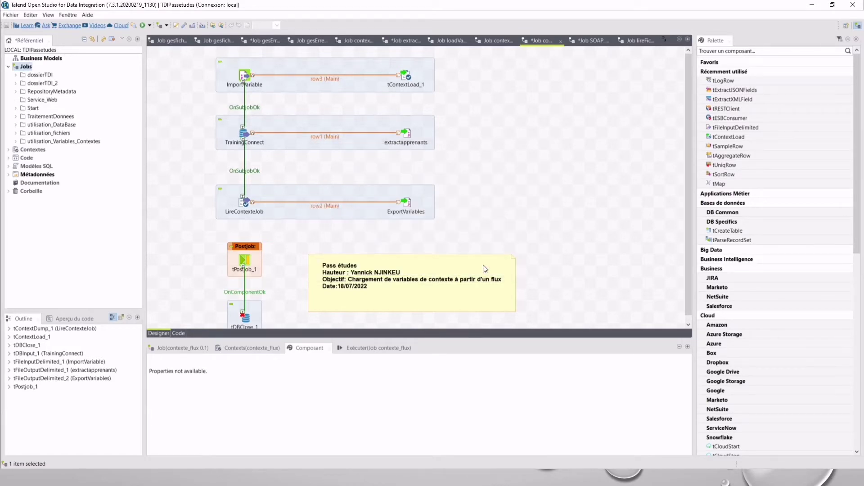
# Create a job named getdata inside the Service_Web folder
pyautogui.click(32, 102)
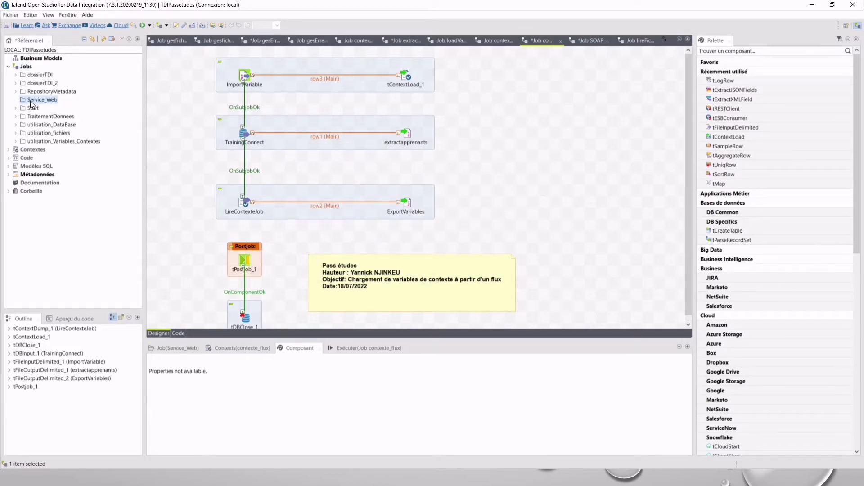
pyautogui.rightClick(36, 101)
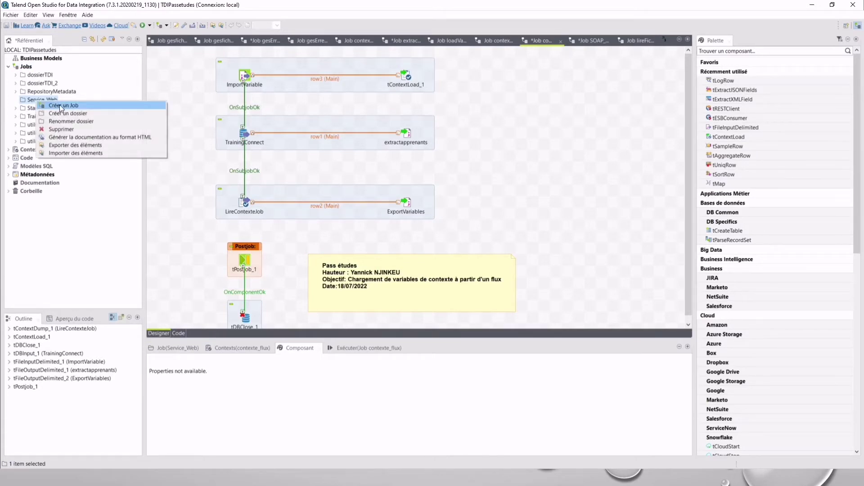
pyautogui.click(60, 105)
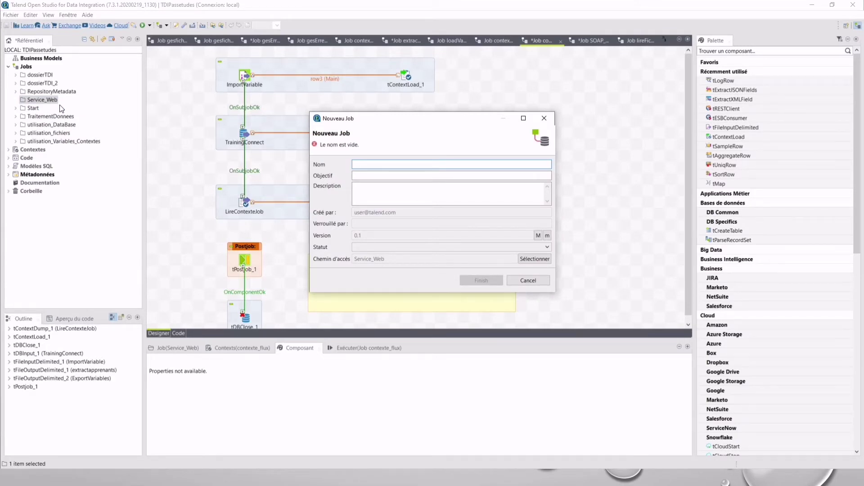
pyautogui.write('getdata')
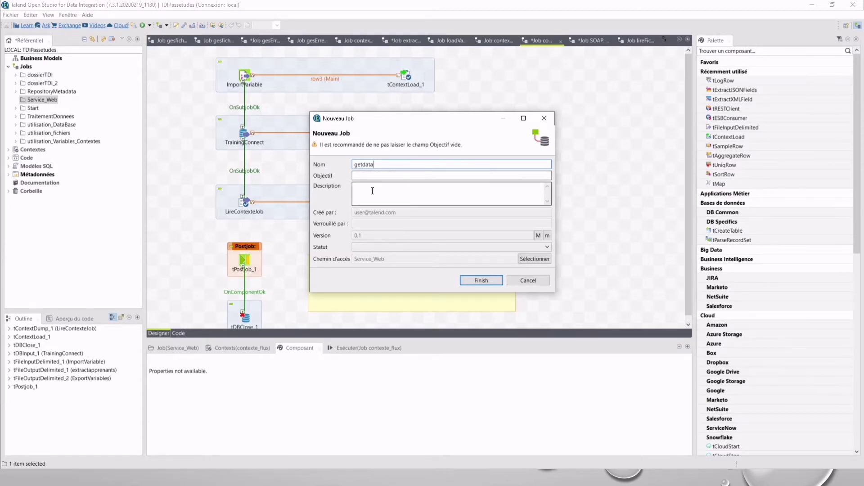
pyautogui.click(481, 282)
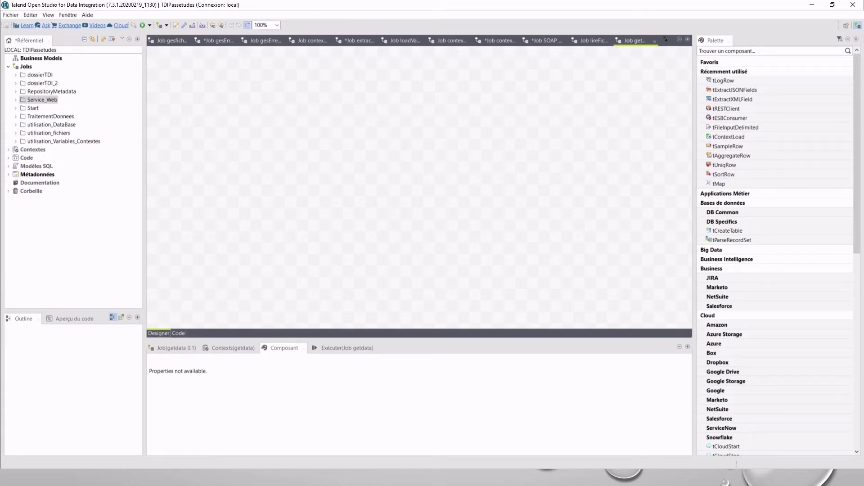
# Switch to the browser, open the /users resource from the JSONPlaceholder page and examine the structure of its JSON records
pyautogui.hotkey('alt', 'Tab')
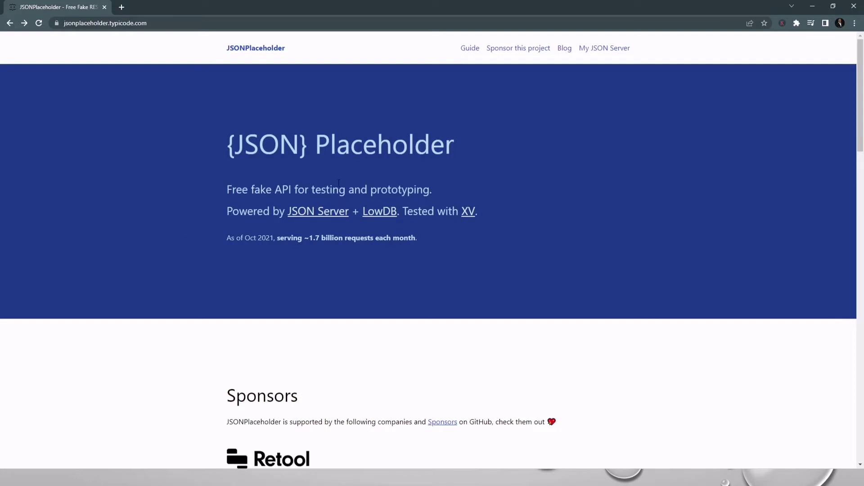
pyautogui.scroll(-13, 548, 206)
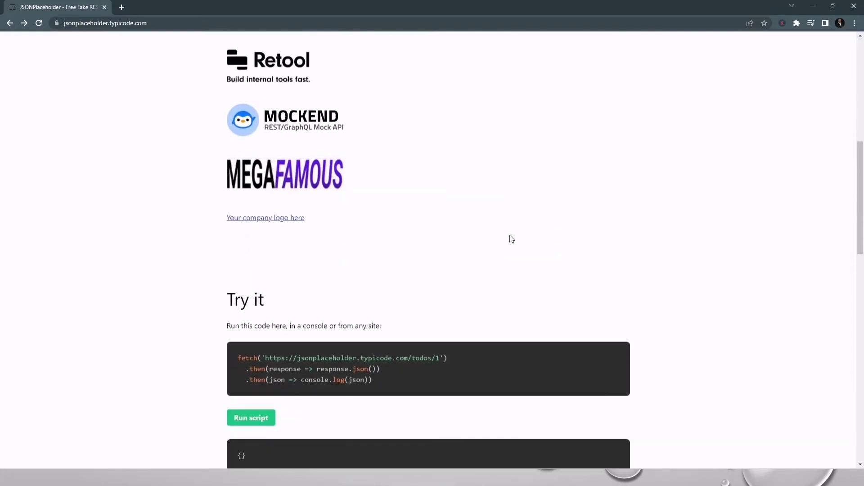
pyautogui.scroll(-15, 512, 239)
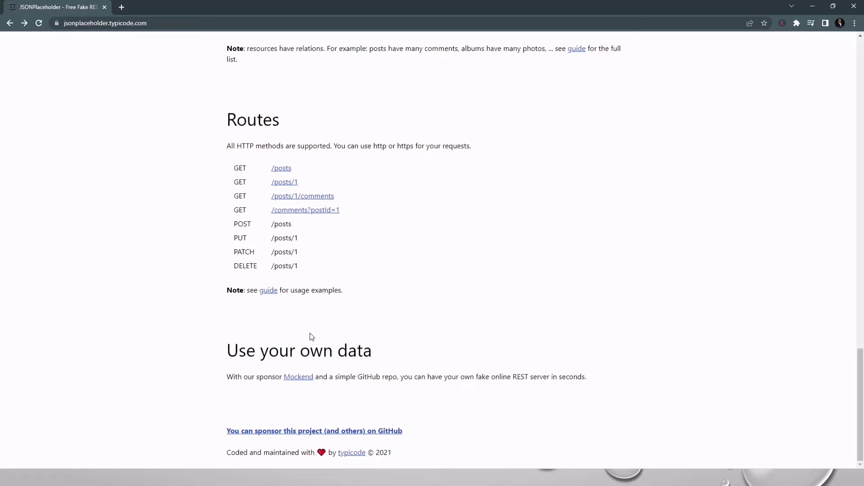
pyautogui.scroll(8, 312, 339)
pyautogui.click(243, 386)
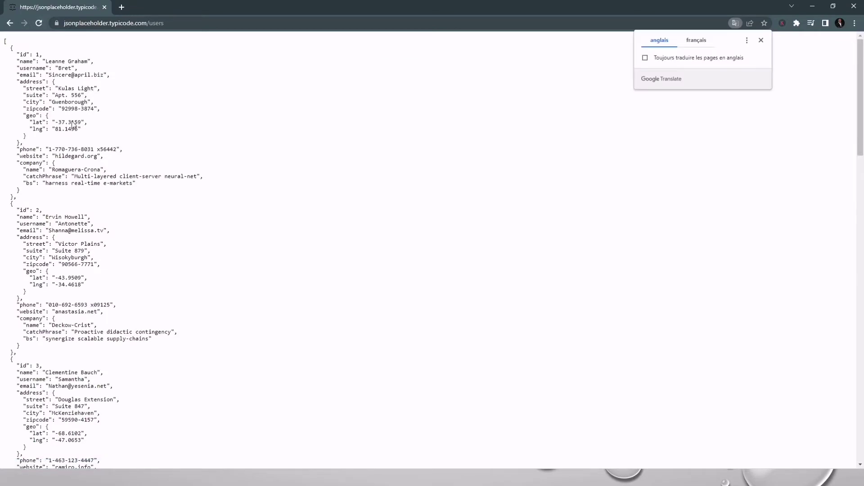
pyautogui.scroll(-4, 70, 111)
pyautogui.scroll(4, 62, 119)
pyautogui.scroll(-8, 80, 240)
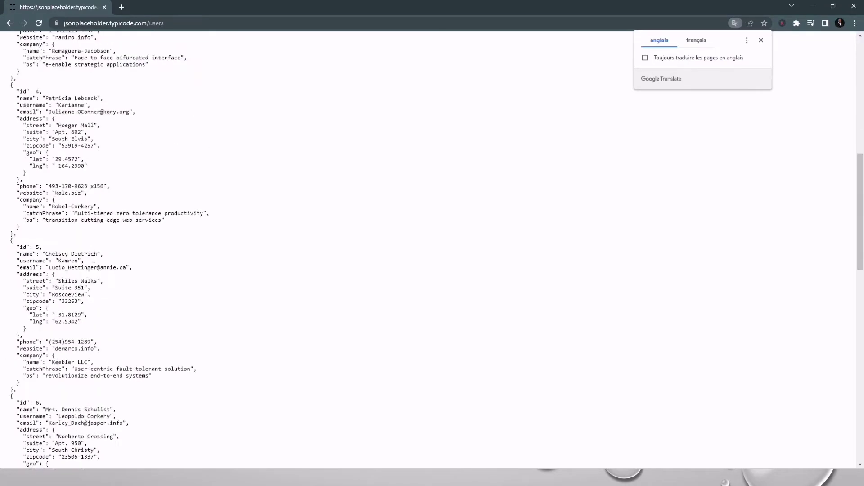
pyautogui.scroll(10, 95, 259)
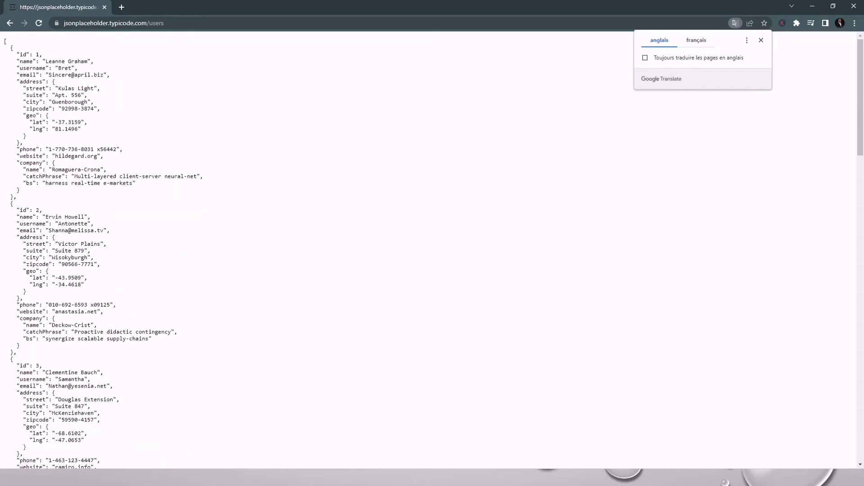
# Switch back to Talend Open Studio and add a tRESTClient component to the empty getdata job
pyautogui.hotkey('alt', 'Tab')
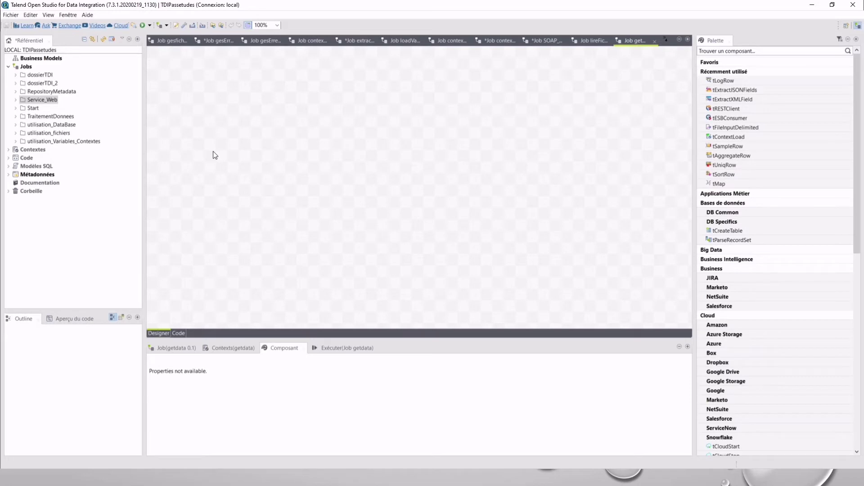
pyautogui.click(722, 53)
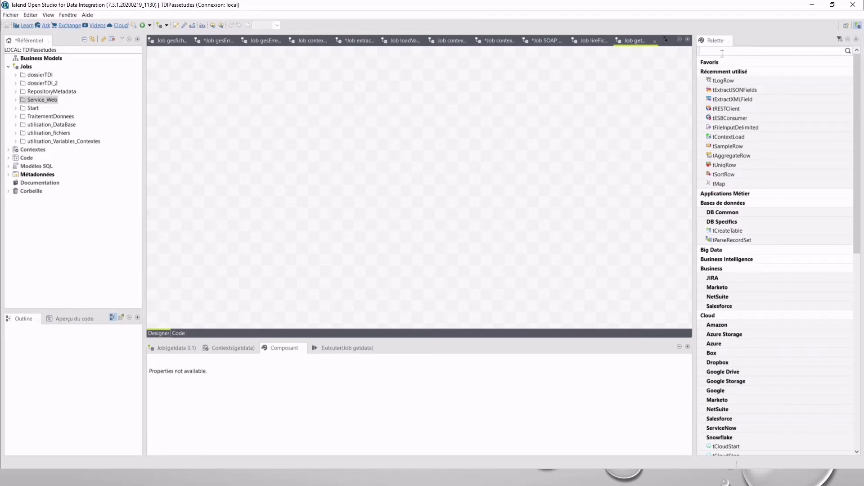
pyautogui.write('tr')
pyautogui.moveTo(749, 107); pyautogui.dragTo(256, 121)
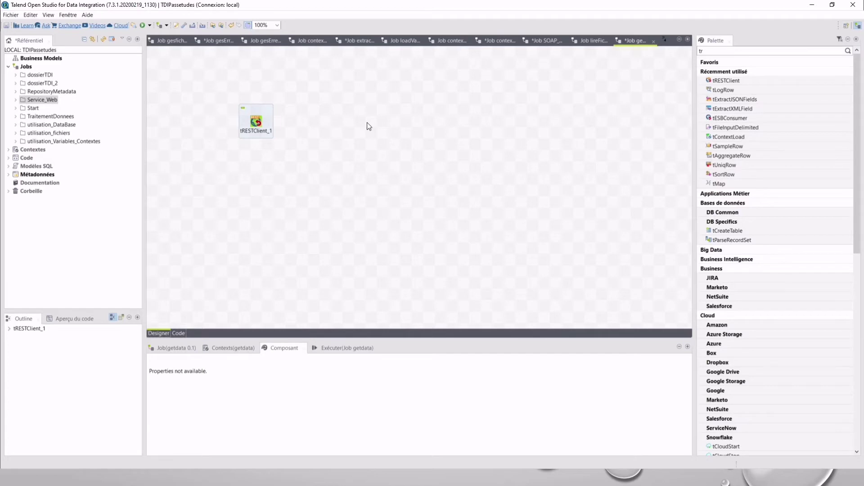
# Add a tExtractJSONFields component beside tRESTClient_1 and a tLogRow component after it
pyautogui.write('tex')
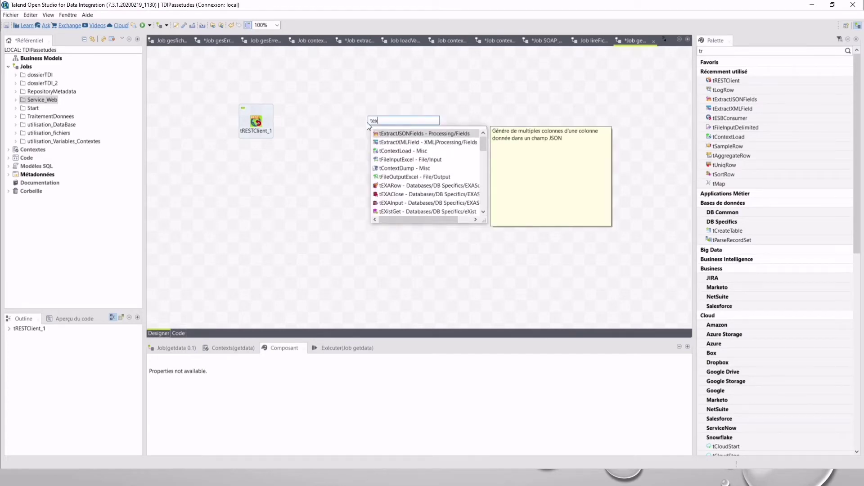
pyautogui.press('Return')
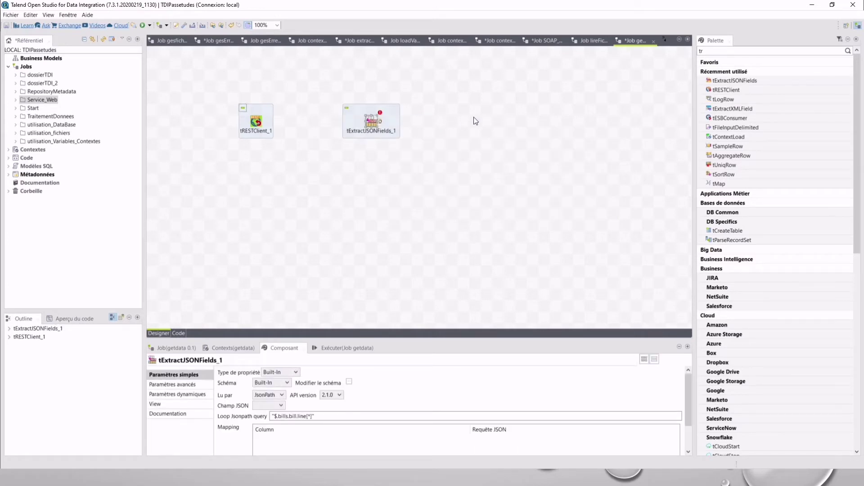
pyautogui.click(480, 122)
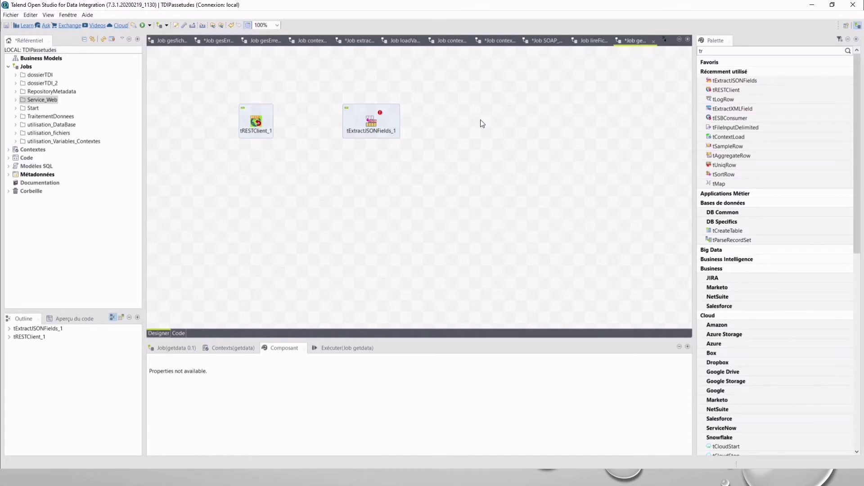
pyautogui.write('tloh')
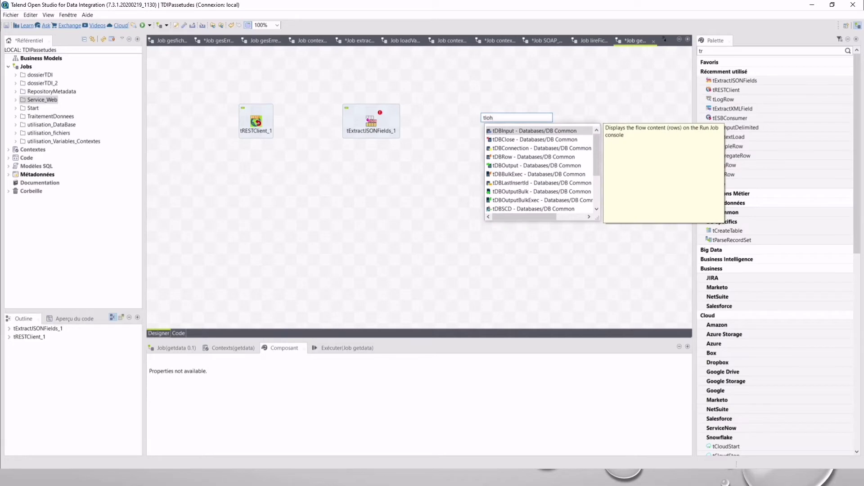
pyautogui.press('BackSpace')
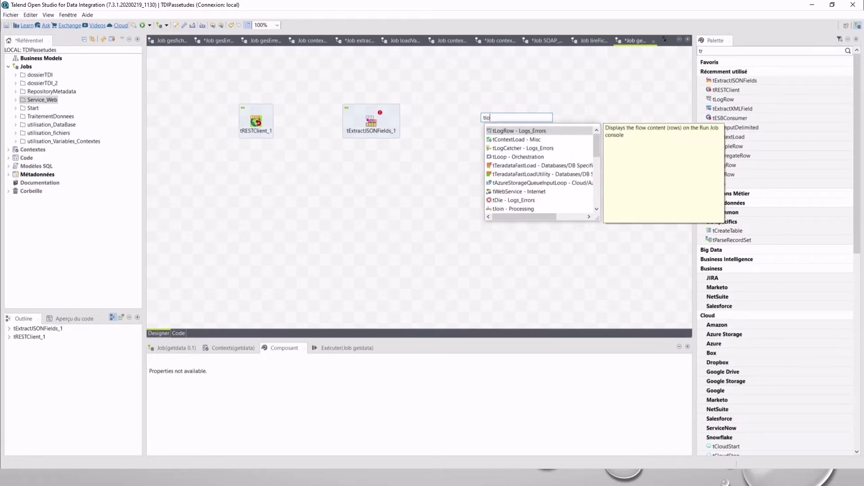
pyautogui.press('Return')
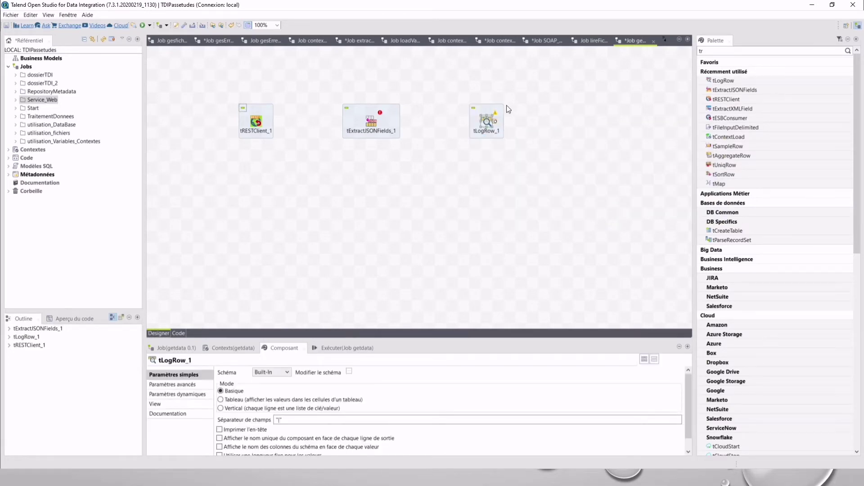
# Copy the JSONPlaceholder users page address from the browser and paste it between the quotes as tRESTClient_1's URL
pyautogui.moveTo(386, 339); pyautogui.dragTo(386, 227)
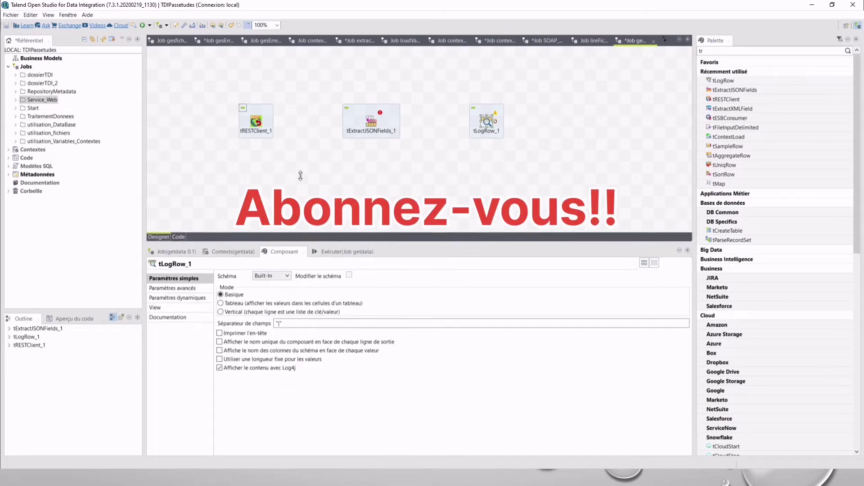
pyautogui.click(258, 125)
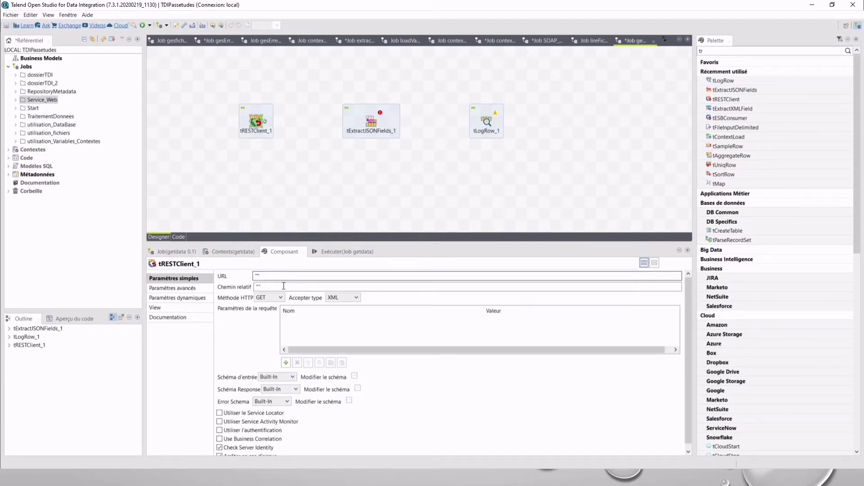
pyautogui.click(256, 275)
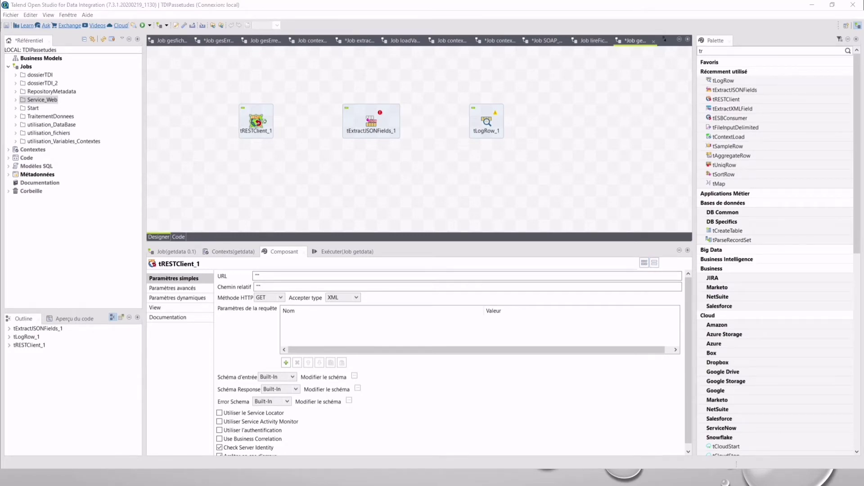
pyautogui.hotkey('alt', 'Tab')
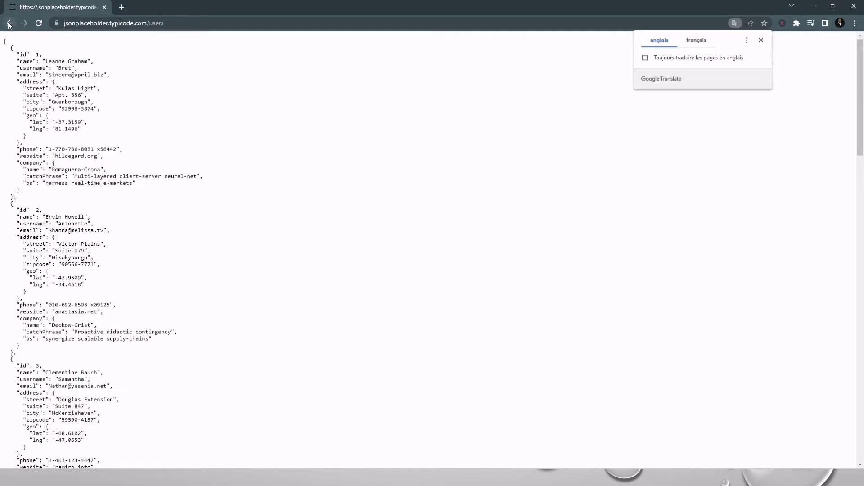
pyautogui.click(182, 23)
pyautogui.hotkey('ctrl', 'c')
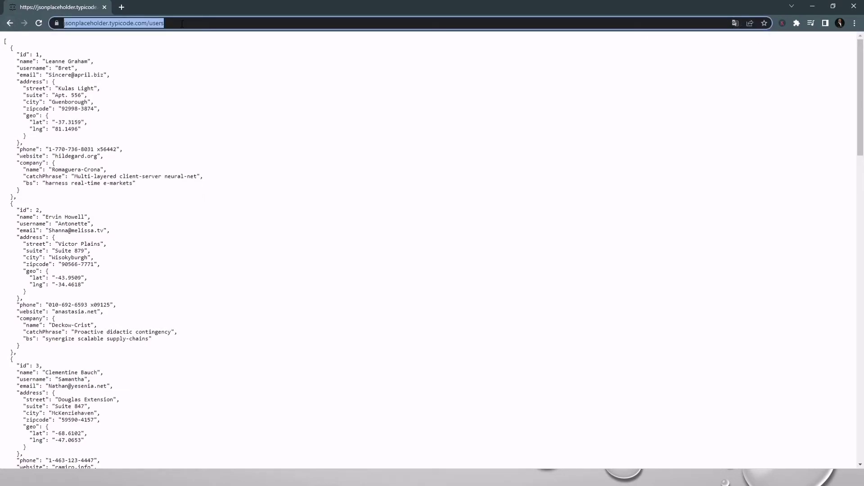
pyautogui.click(813, 6)
pyautogui.click(258, 276)
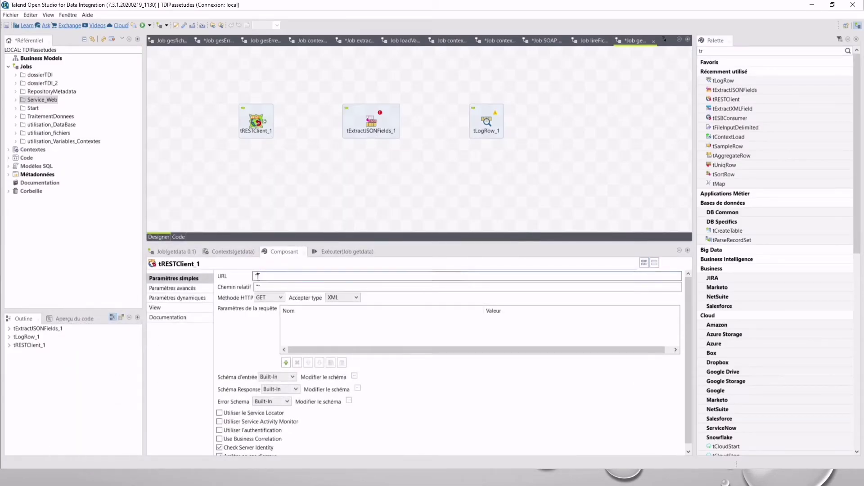
pyautogui.hotkey('ctrl', 'v')
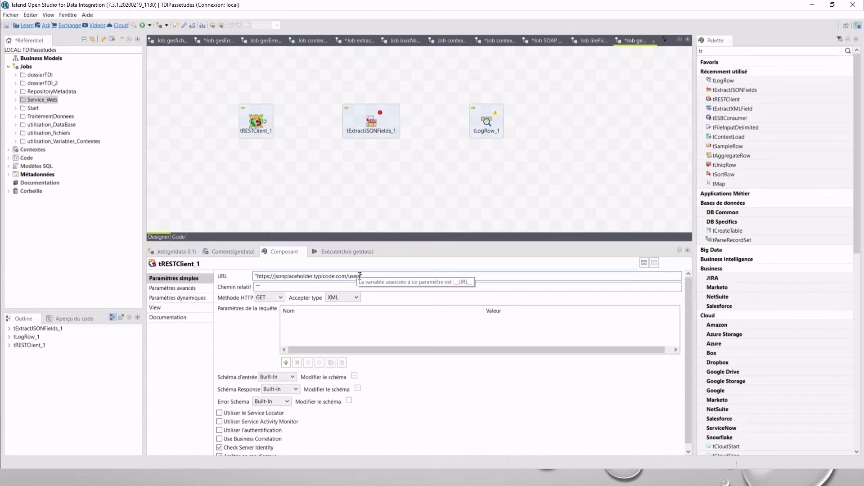
pyautogui.moveTo(361, 276); pyautogui.dragTo(347, 276)
pyautogui.press('BackSpace')
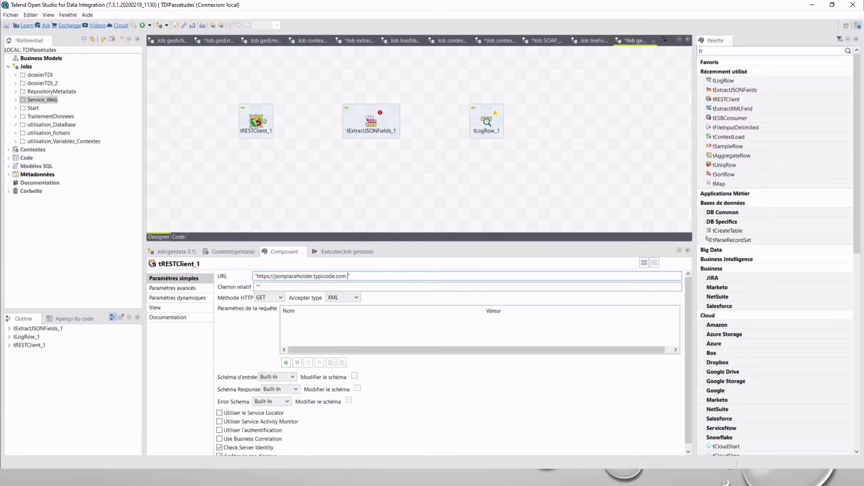
pyautogui.click(258, 287)
pyautogui.write('"users')
# Switch to the browser, review the JSONPlaceholder resources and the /users data, and return to Talend Open Studio
pyautogui.hotkey('alt', 'Tab')
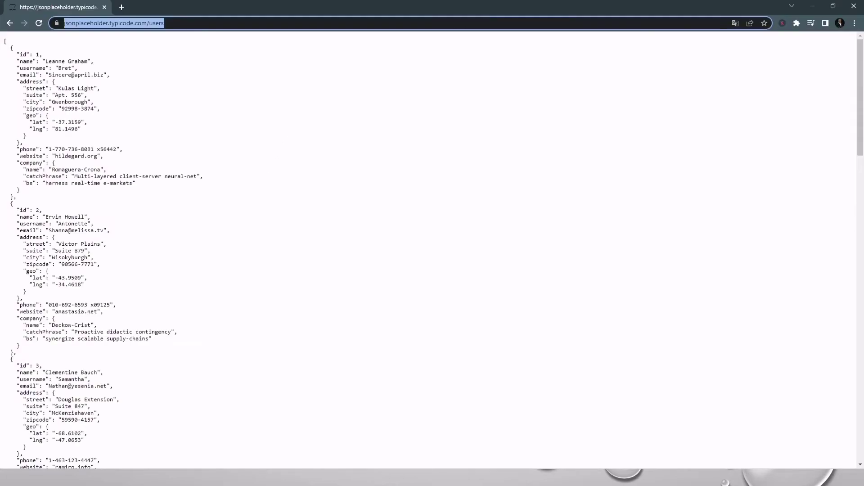
pyautogui.click(9, 23)
pyautogui.scroll(-4, 217, 167)
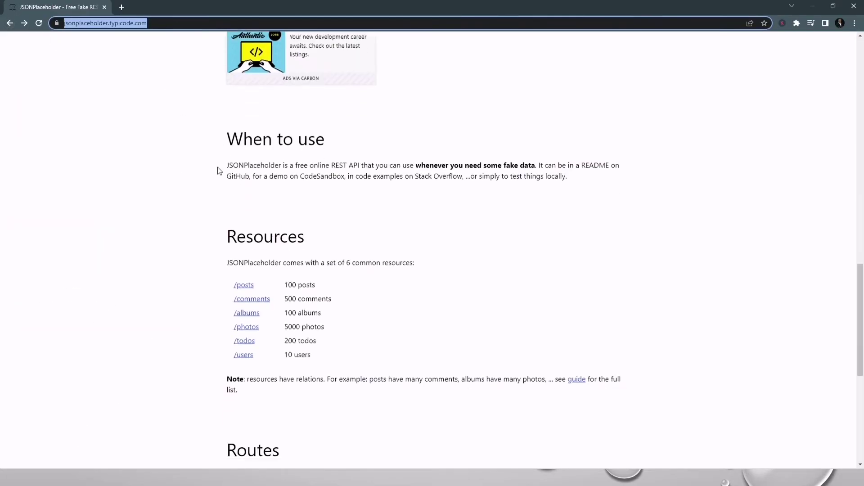
pyautogui.click(253, 206)
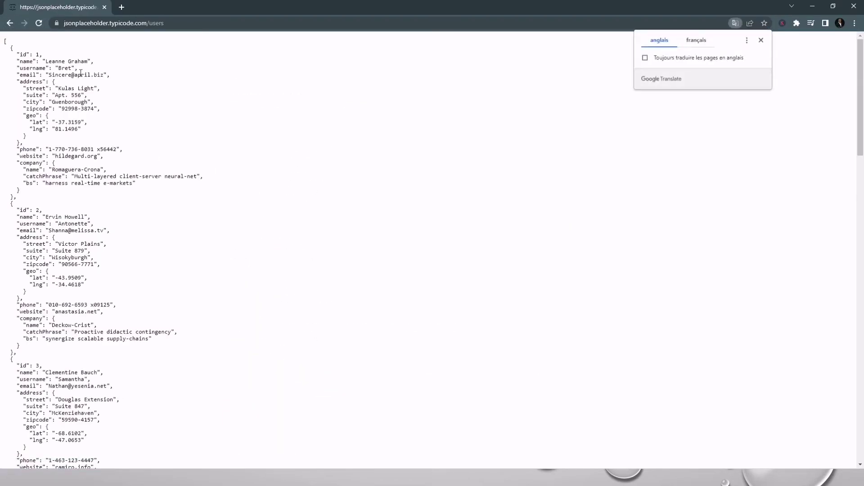
pyautogui.scroll(-1, 158, 157)
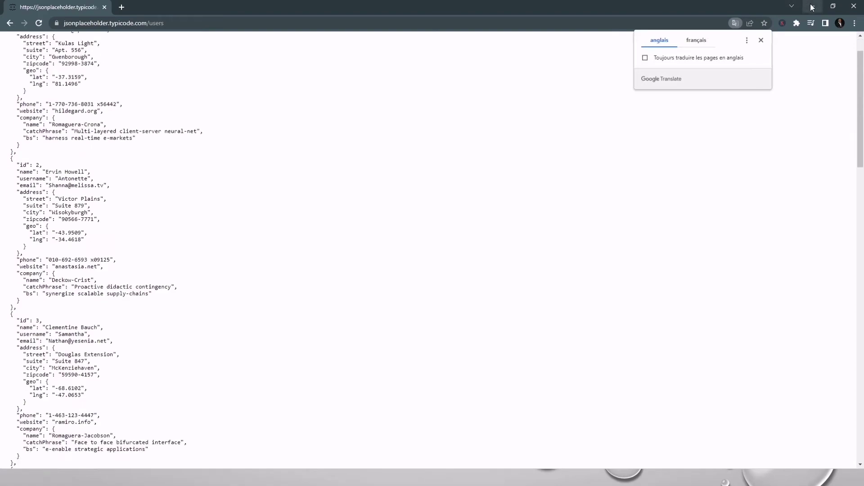
pyautogui.click(812, 6)
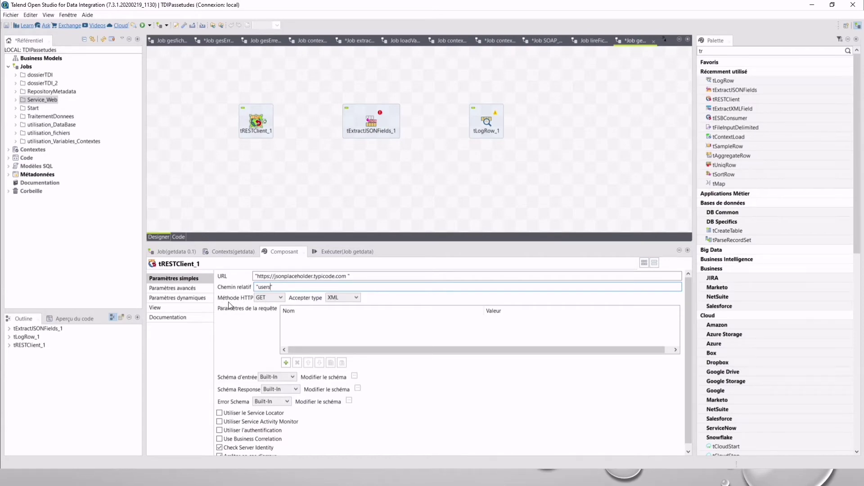
# Keep tRESTClient_1's HTTP method as GET and set its accept type to JSON
pyautogui.click(282, 298)
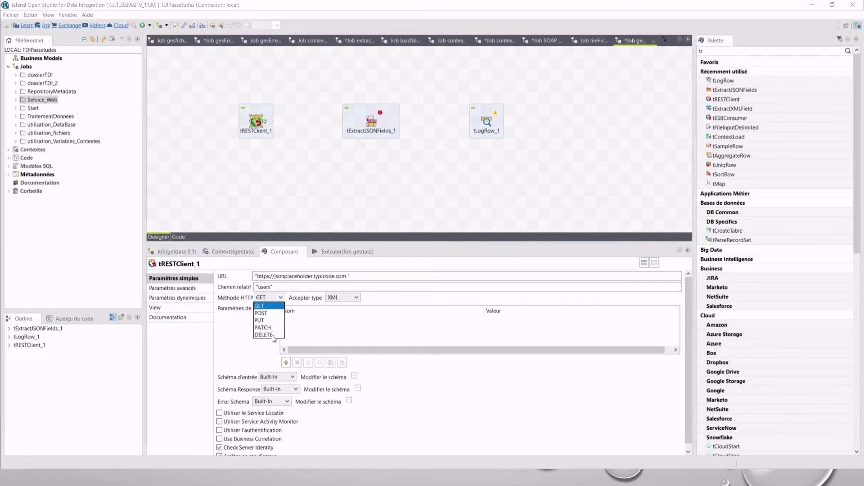
pyautogui.click(273, 309)
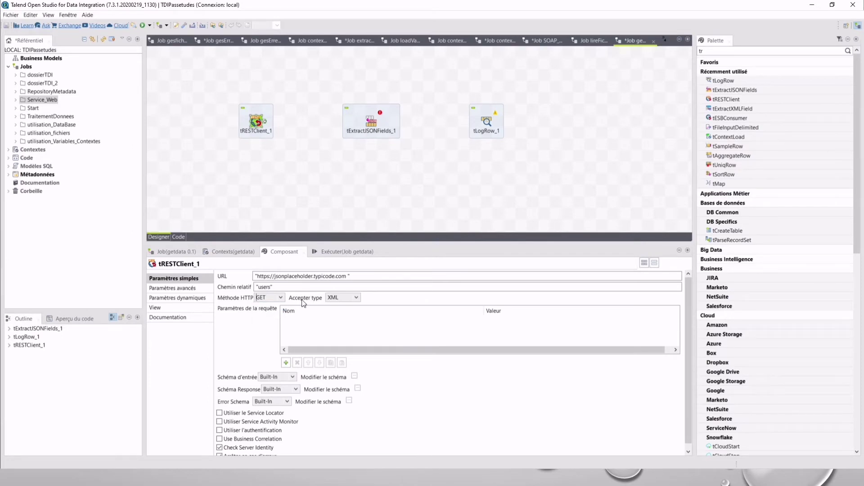
pyautogui.click(357, 297)
pyautogui.click(343, 314)
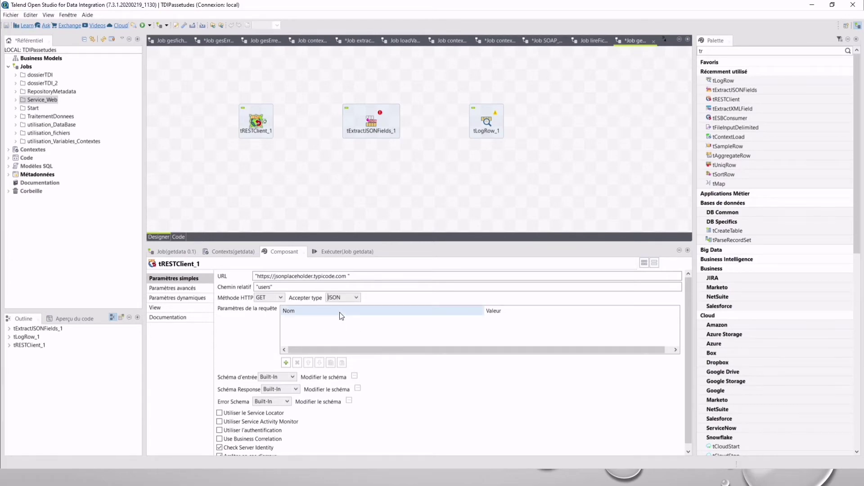
pyautogui.scroll(-1, 285, 349)
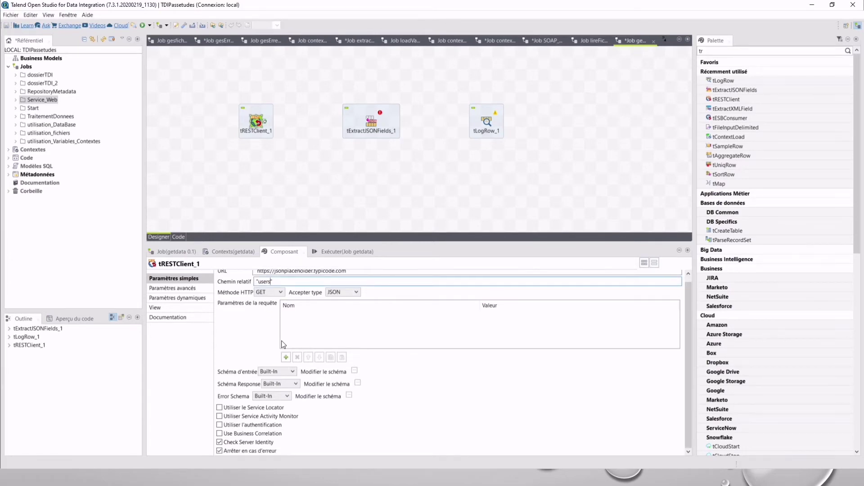
# In tRESTClient_1's advanced settings, disable converting the response to a DOM document and enable Convert Types To Strings
pyautogui.click(184, 288)
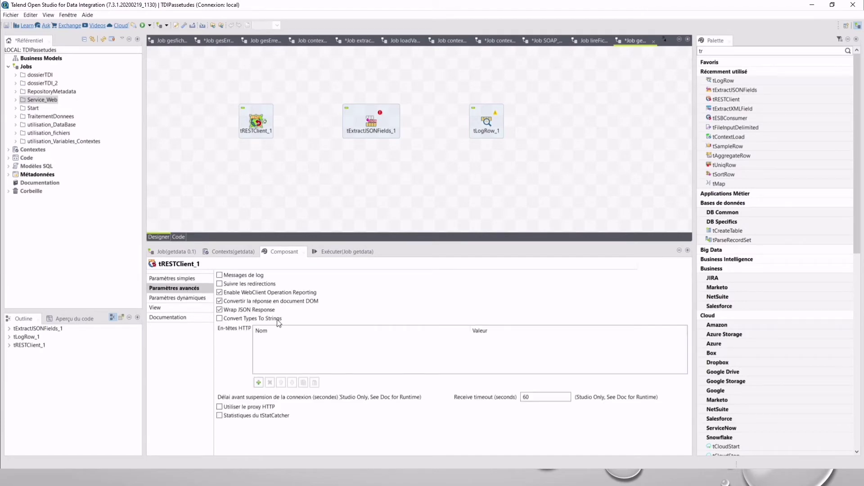
pyautogui.click(220, 300)
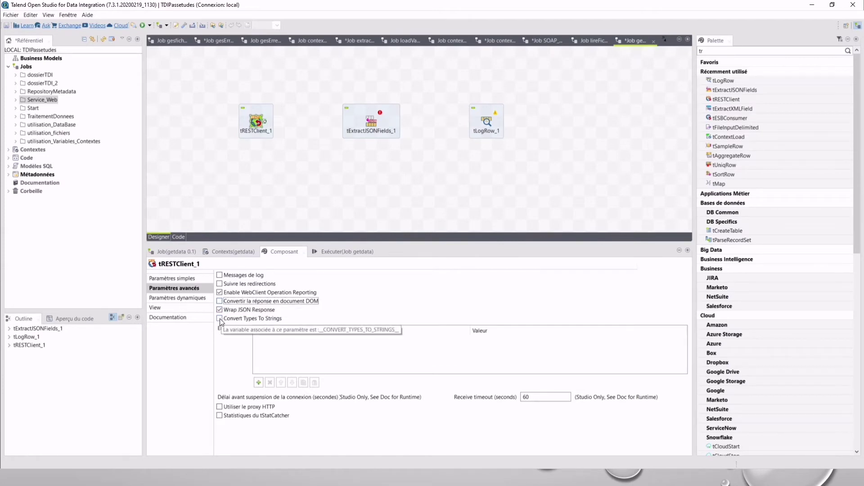
pyautogui.click(220, 319)
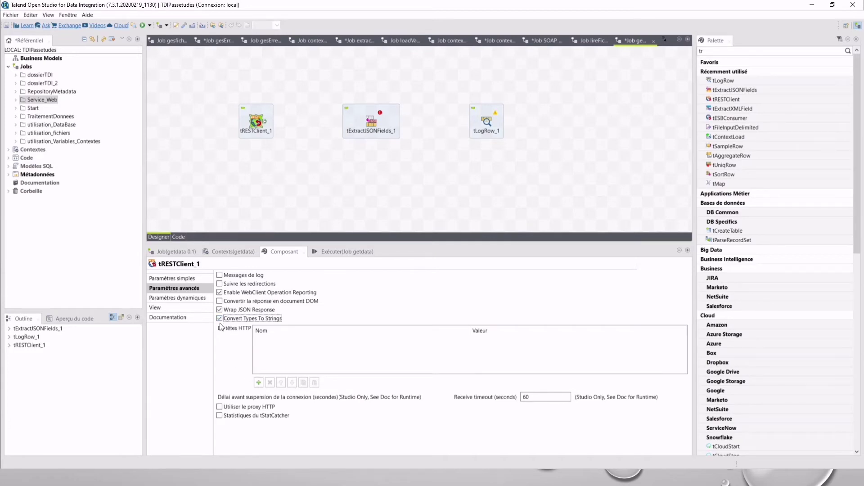
pyautogui.click(190, 301)
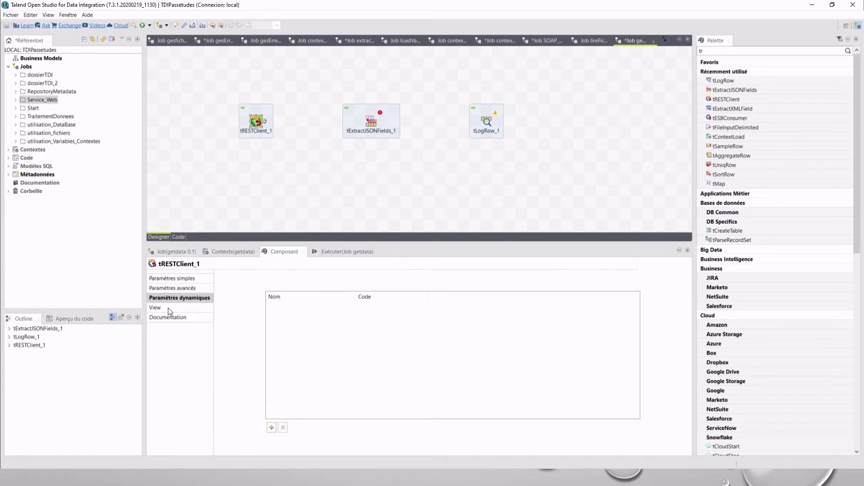
pyautogui.click(172, 308)
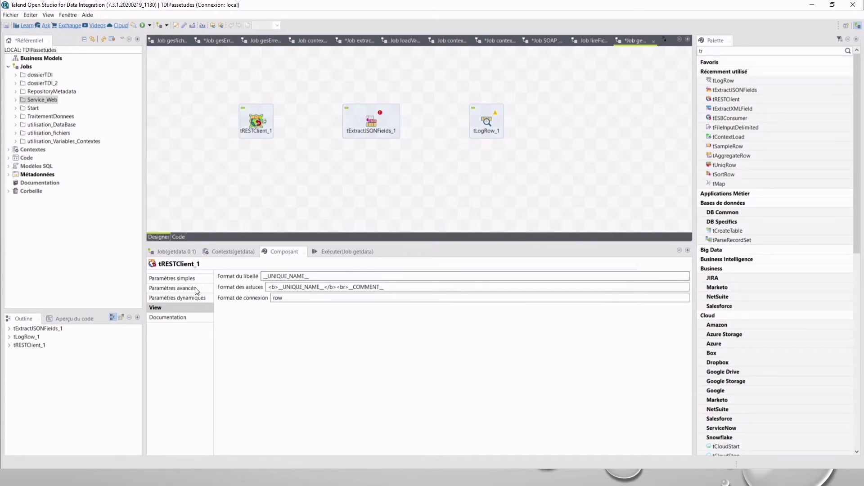
pyautogui.click(176, 298)
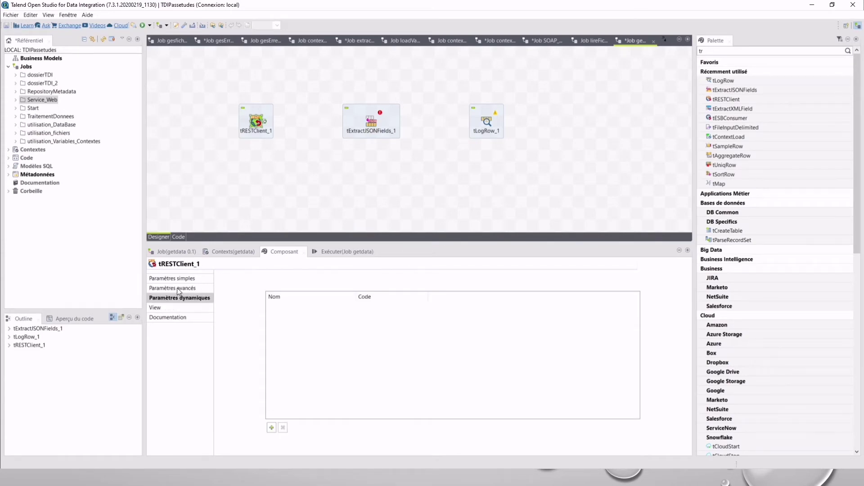
pyautogui.click(177, 288)
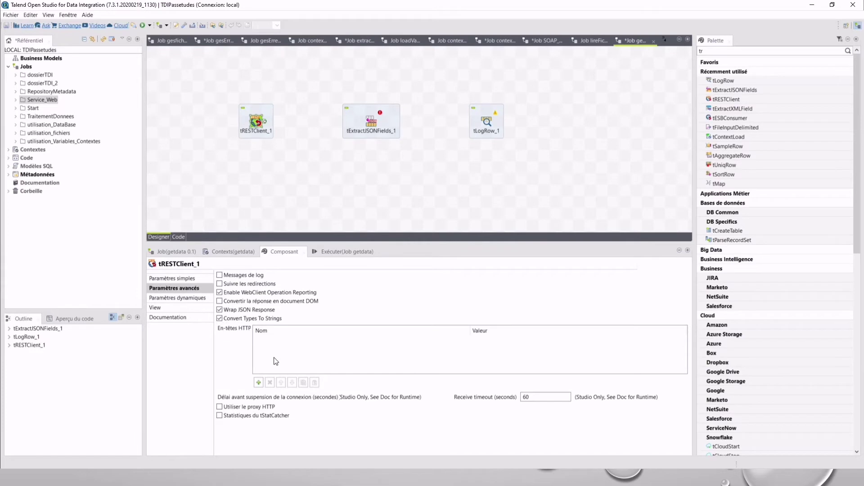
pyautogui.click(174, 279)
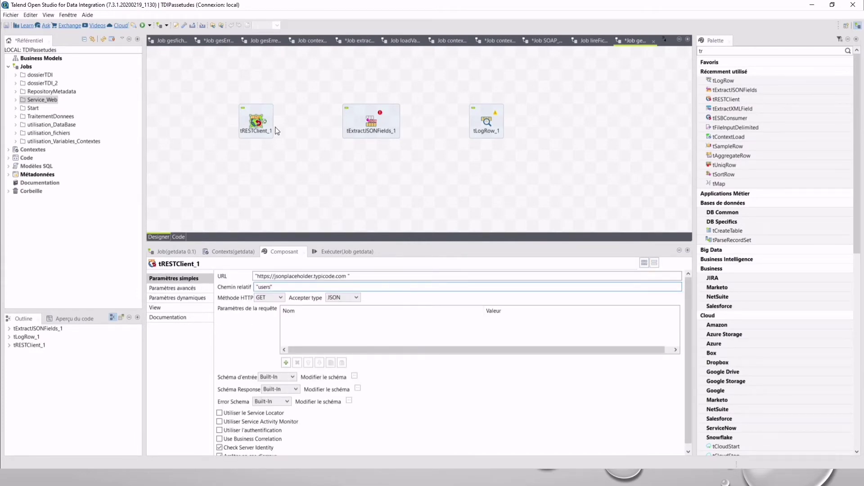
# Connect tRESTClient_1 to tExtractJSONFields_1 with a Réponse row link
pyautogui.click(255, 122)
pyautogui.rightClick(255, 122)
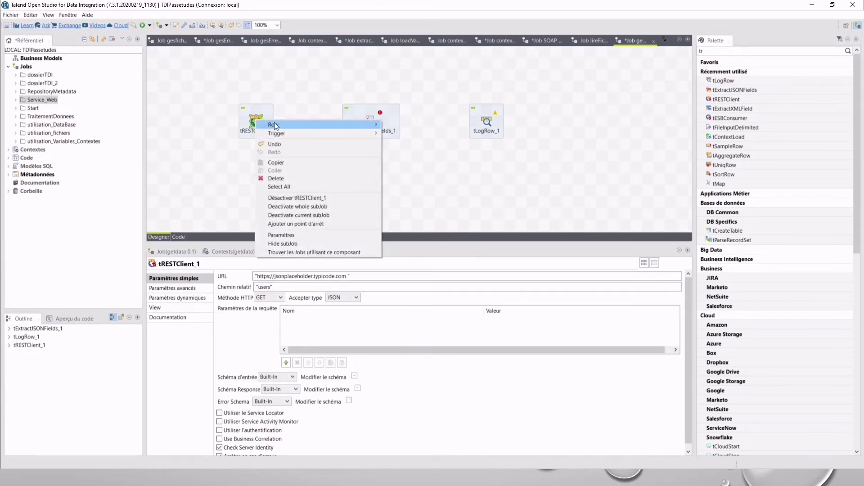
pyautogui.moveTo(360, 125)
pyautogui.click(401, 125)
pyautogui.click(256, 125)
pyautogui.rightClick(257, 125)
pyautogui.moveTo(299, 131)
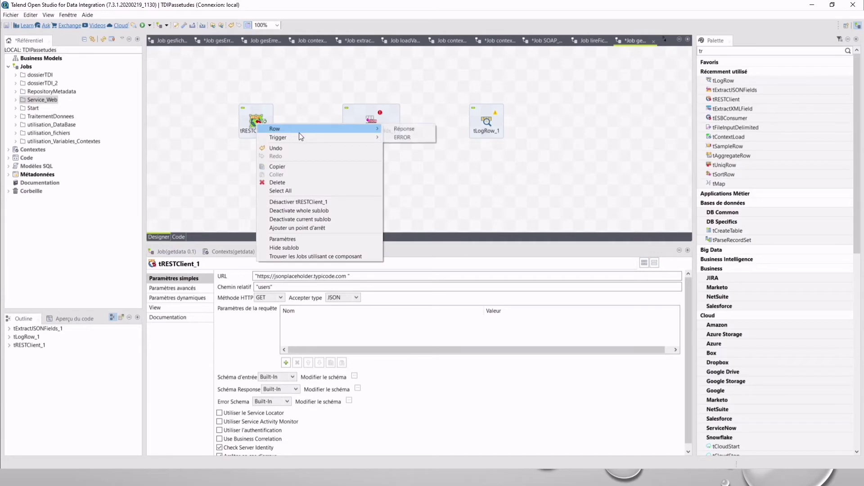
pyautogui.click(398, 130)
pyautogui.click(372, 121)
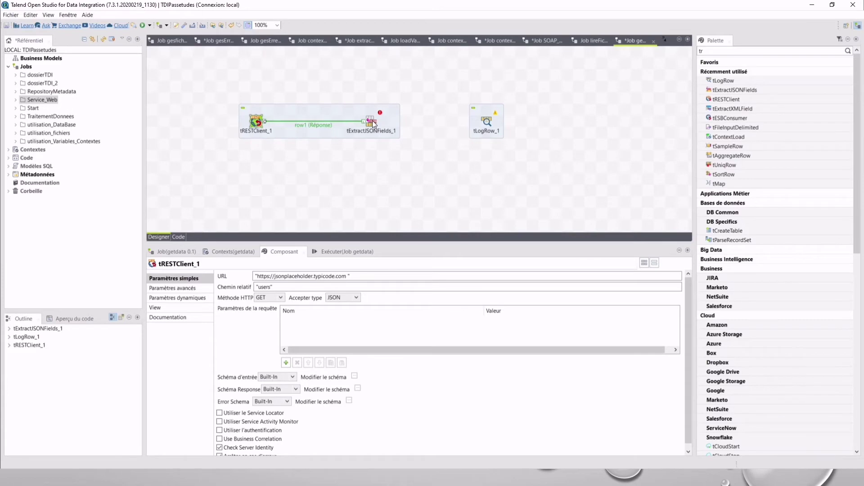
# Open tExtractJSONFields_1's schema for editing and widen the input column table
pyautogui.click(372, 122)
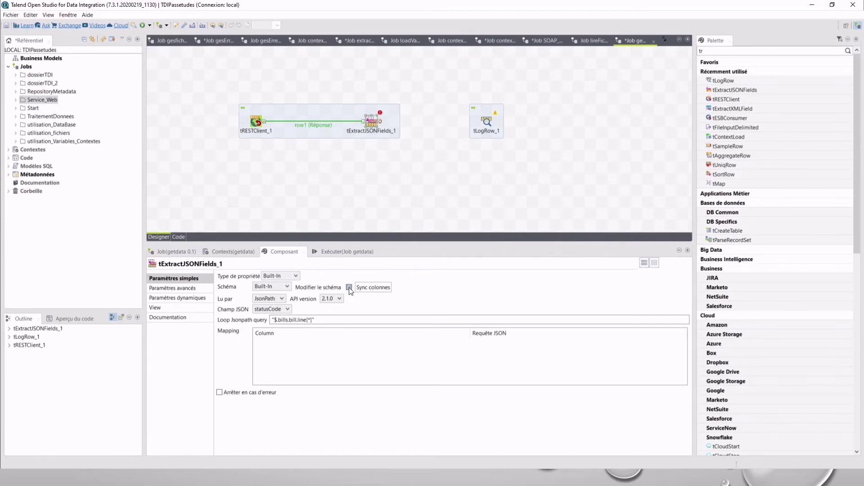
pyautogui.click(349, 287)
pyautogui.moveTo(253, 222); pyautogui.dragTo(254, 301)
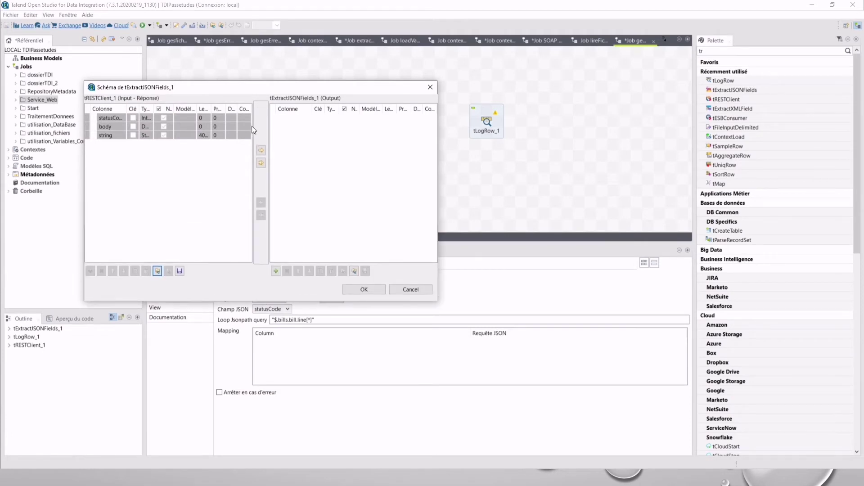
pyautogui.moveTo(253, 124); pyautogui.dragTo(332, 124)
# Examine the names and data types of tRESTClient_1's input columns in the schema, enlarging the type column and the dialog
pyautogui.keyDown('ctrl'); pyautogui.click(167, 122); pyautogui.keyUp('ctrl')
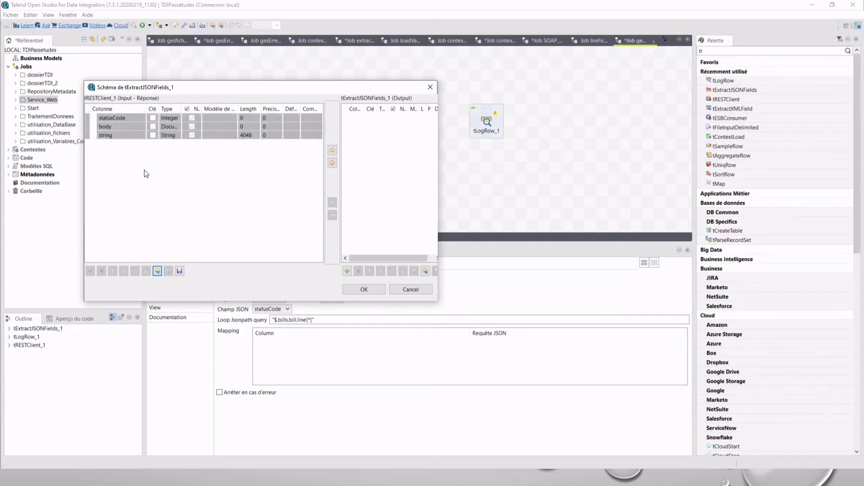
pyautogui.keyDown('ctrl'); pyautogui.click(114, 119); pyautogui.keyUp('ctrl')
pyautogui.keyDown('ctrl'); pyautogui.click(113, 118); pyautogui.keyUp('ctrl')
pyautogui.keyDown('ctrl'); pyautogui.click(110, 127); pyautogui.keyUp('ctrl')
pyautogui.hotkey('ctrl', 'a')
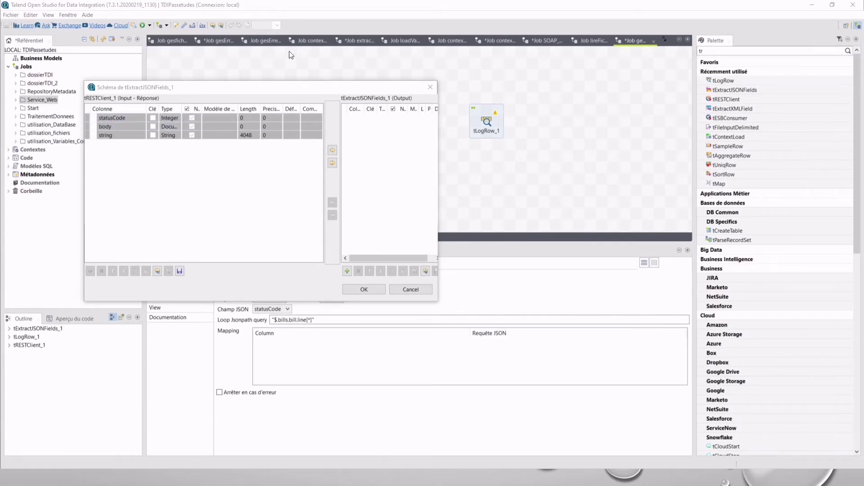
pyautogui.keyDown('ctrl'); pyautogui.click(170, 117); pyautogui.keyUp('ctrl')
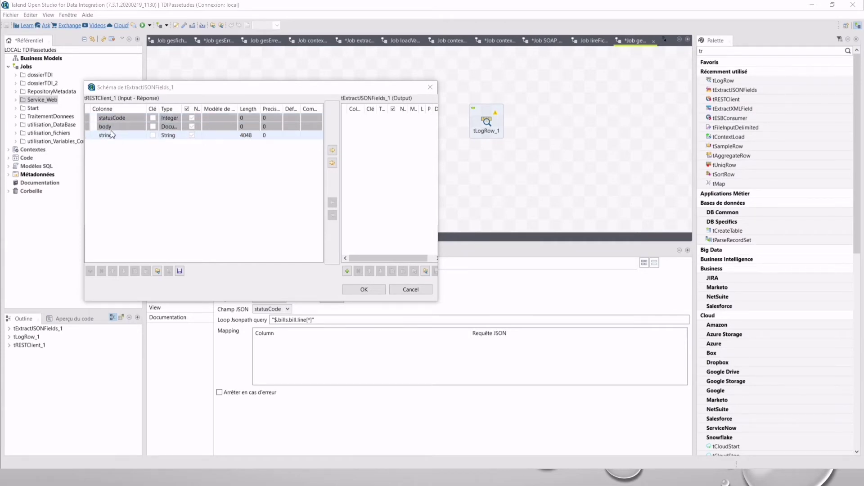
pyautogui.keyDown('shift'); pyautogui.click(194, 116); pyautogui.keyUp('shift')
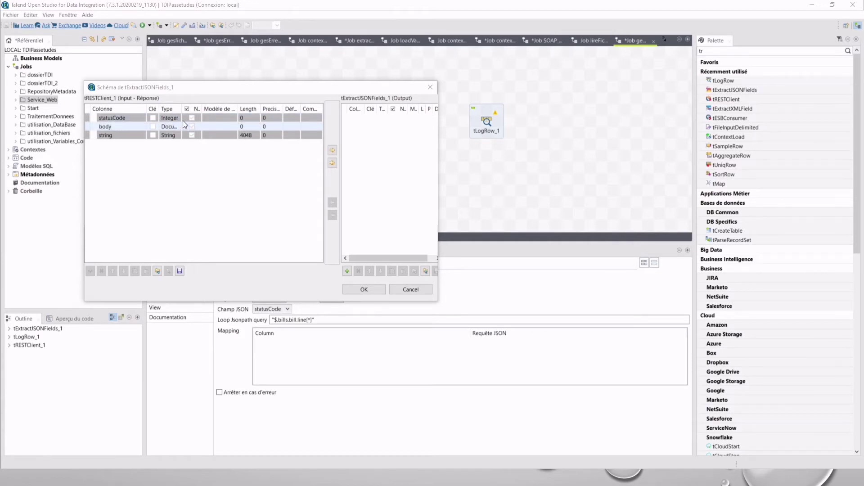
pyautogui.moveTo(182, 105); pyautogui.dragTo(226, 106)
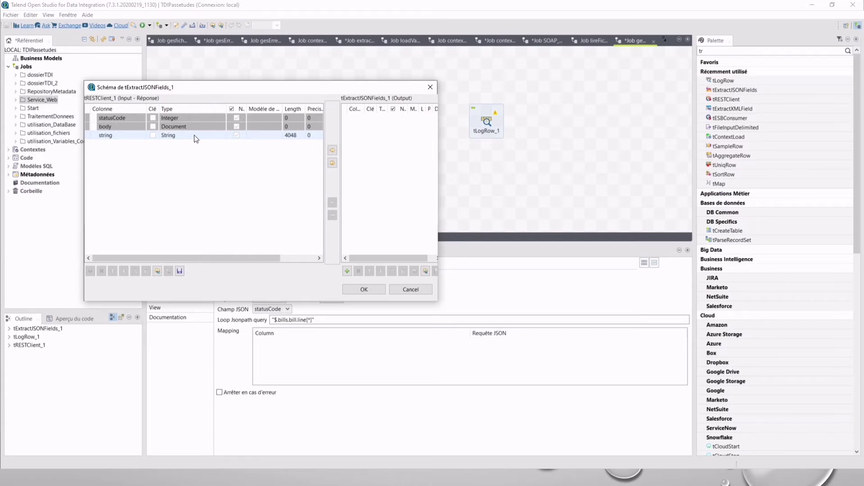
pyautogui.moveTo(251, 135); pyautogui.dragTo(250, 118)
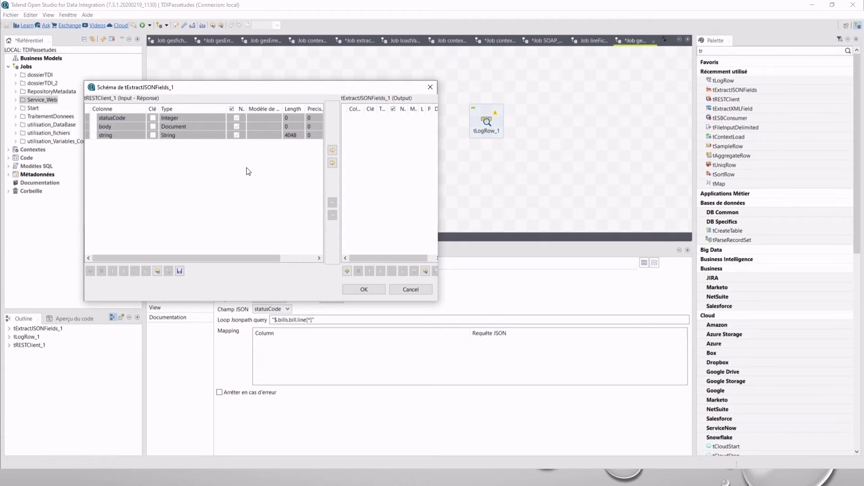
pyautogui.keyDown('ctrl'); pyautogui.click(189, 135); pyautogui.keyUp('ctrl')
pyautogui.moveTo(439, 138); pyautogui.dragTo(593, 138)
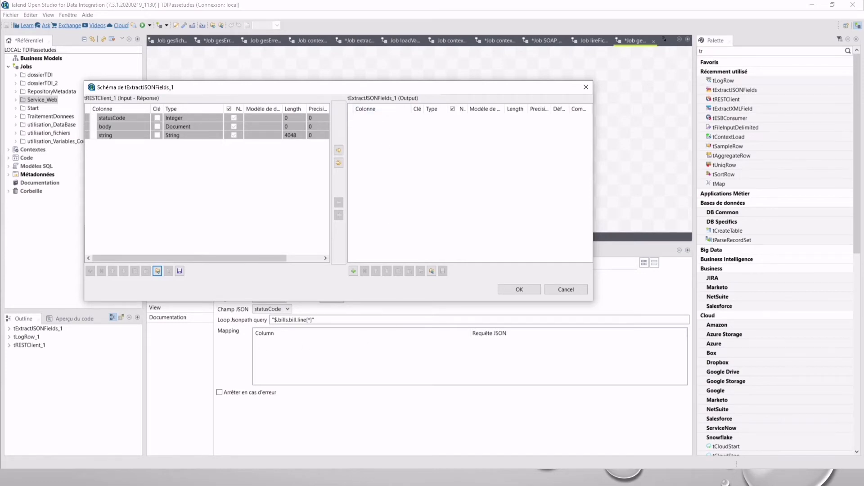
# Switch to the browser, review the field names in the /users JSON data, and return to Talend Open Studio
pyautogui.hotkey('alt', 'Tab')
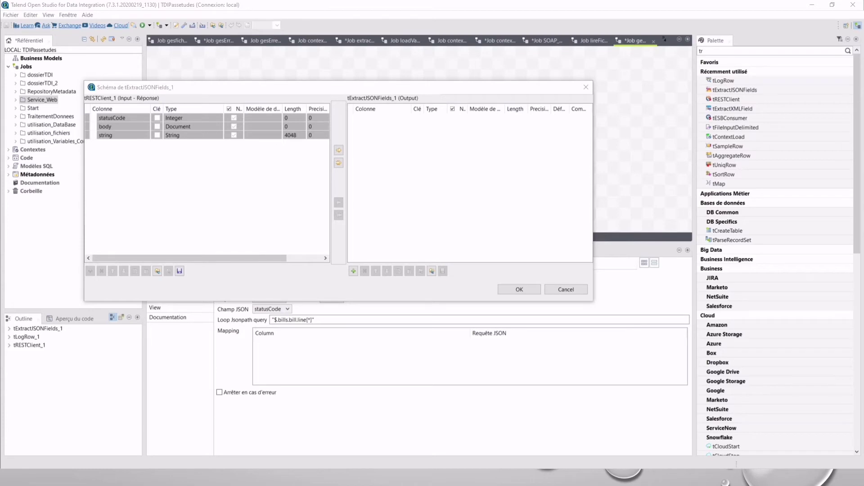
pyautogui.hotkey('alt', 'Tab')
pyautogui.scroll(1, 65, 83)
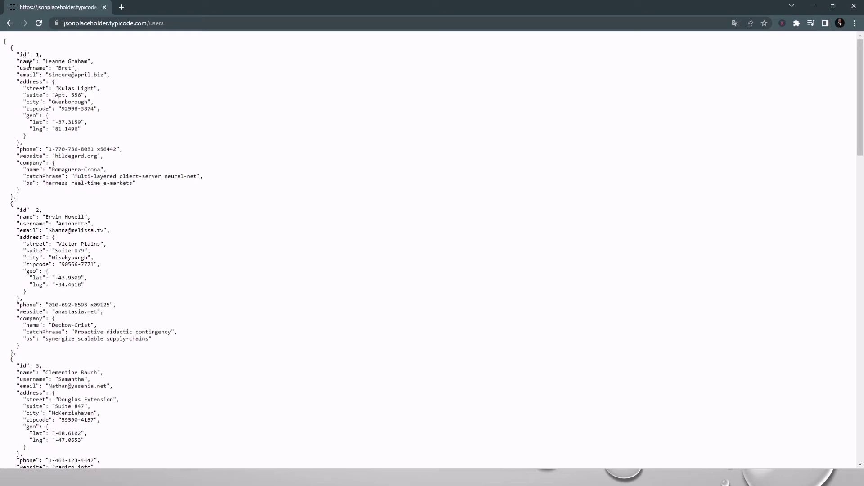
pyautogui.click(813, 5)
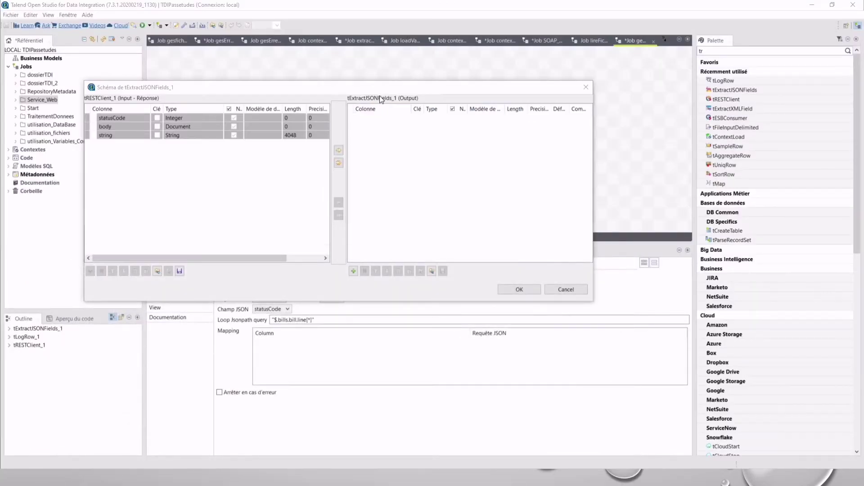
# Add six new columns to tExtractJSONFields_1's output schema
pyautogui.click(354, 272)
pyautogui.click(353, 271)
pyautogui.click(354, 271)
pyautogui.click(353, 271)
pyautogui.click(354, 271)
pyautogui.click(353, 271)
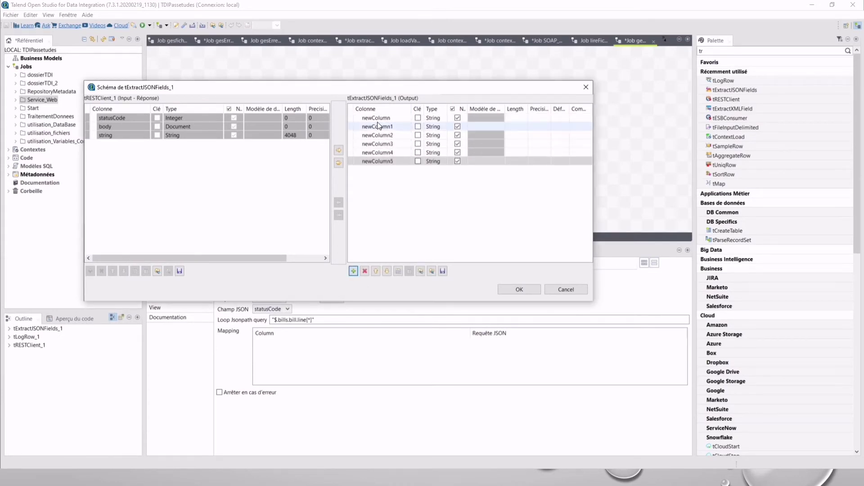
# Rename the first output column to id and set its type to Integer
pyautogui.click(380, 119)
pyautogui.click(379, 119)
pyautogui.hotkey('alt', 'Tab')
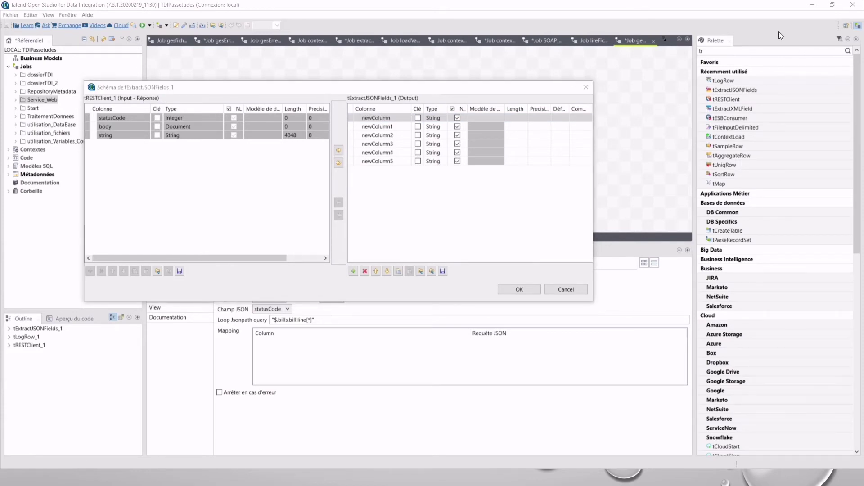
pyautogui.click(372, 117)
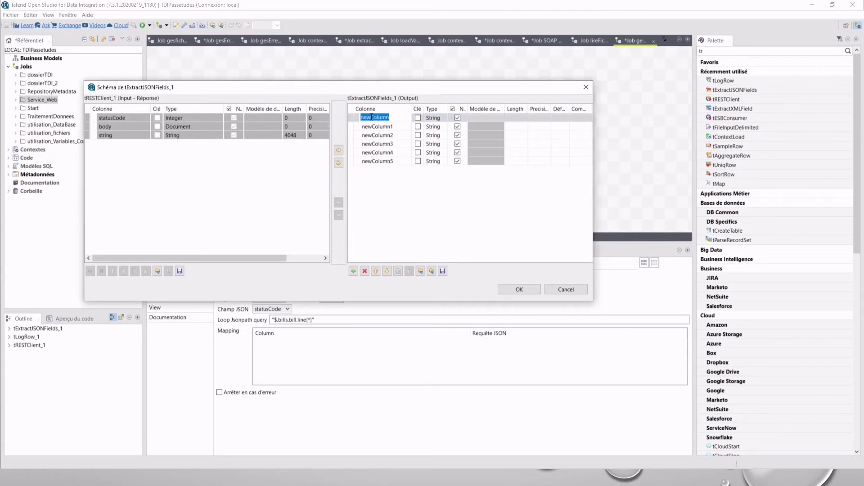
pyautogui.write('id')
pyautogui.press('Return')
pyautogui.click(453, 118)
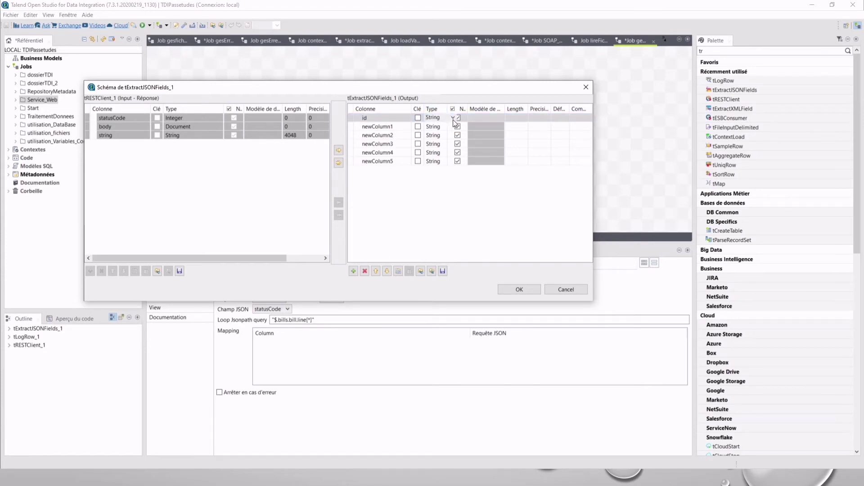
pyautogui.click(453, 119)
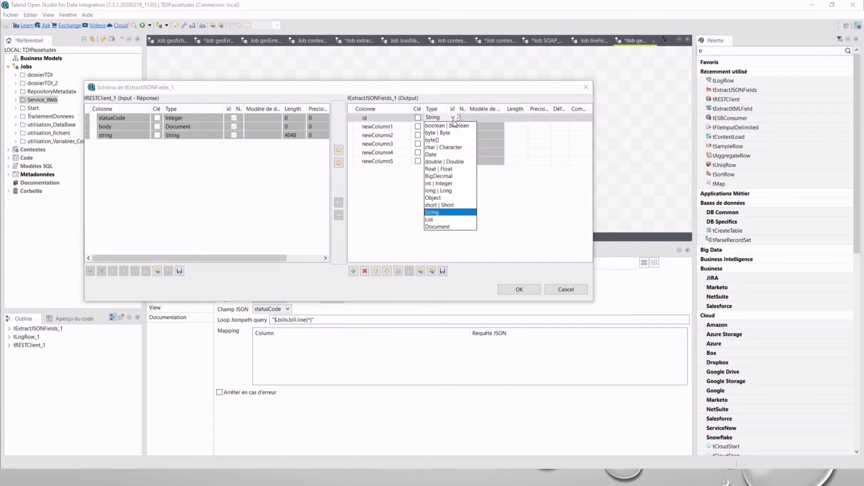
pyautogui.click(438, 184)
# Rename the second, third and fourth output columns to name, username and email
pyautogui.click(377, 128)
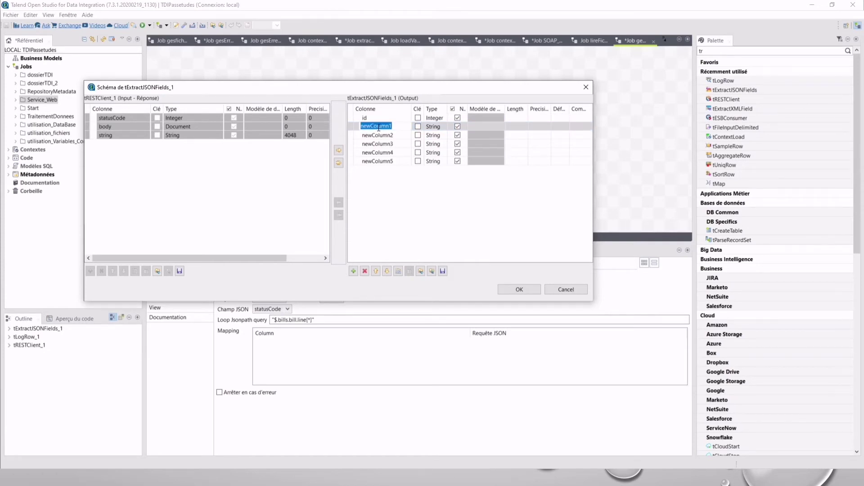
pyautogui.write('name')
pyautogui.click(384, 133)
pyautogui.write('use')
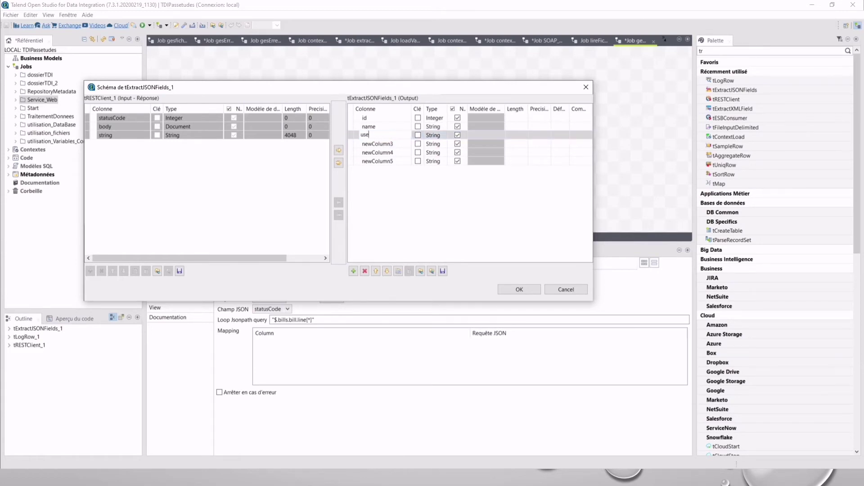
pyautogui.write('rname')
pyautogui.click(382, 145)
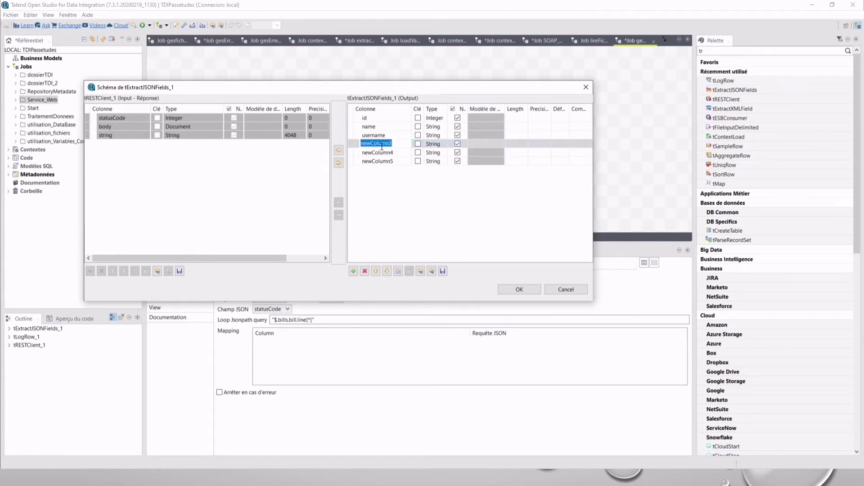
pyautogui.write('email')
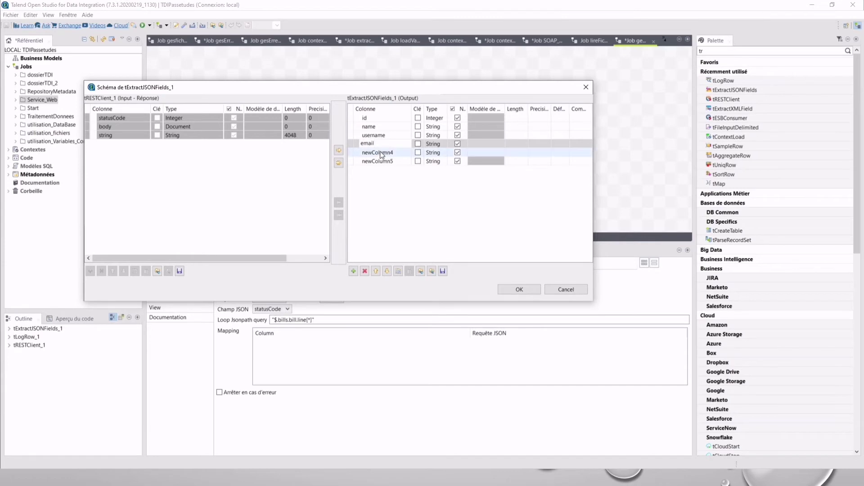
# Rename the last two output columns to addressStreet and addressCity
pyautogui.click(383, 153)
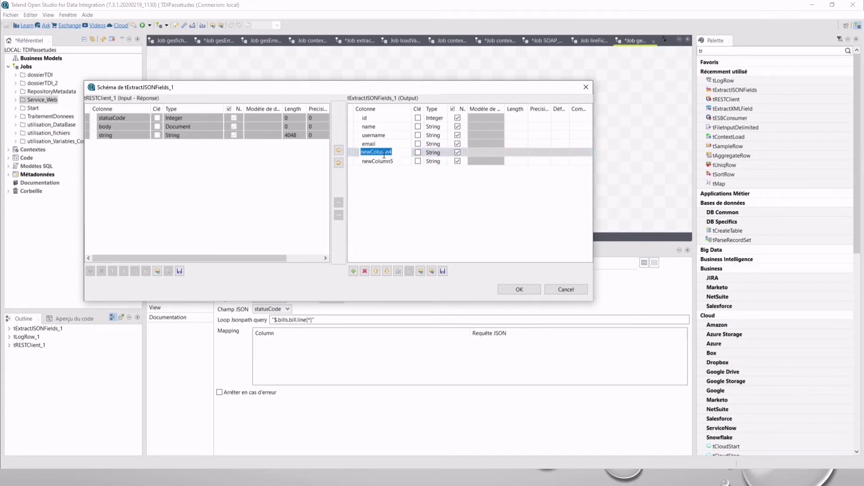
pyautogui.write('addressStreest')
pyautogui.click(386, 160)
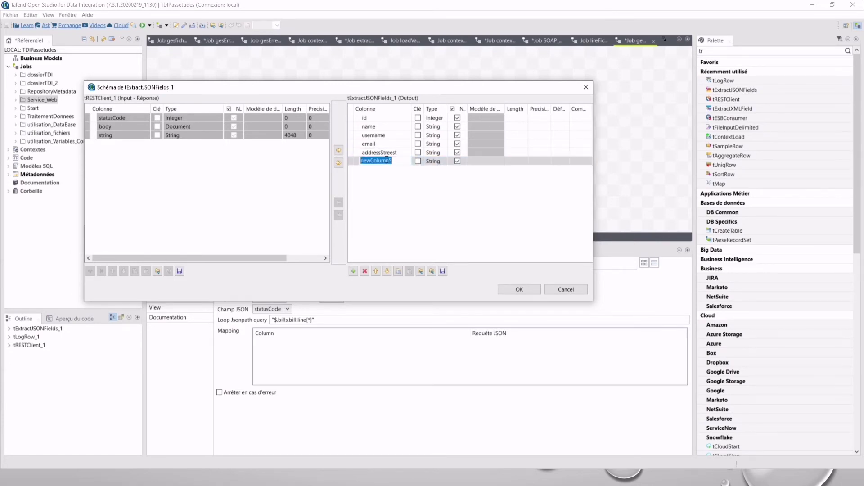
pyautogui.click(390, 152)
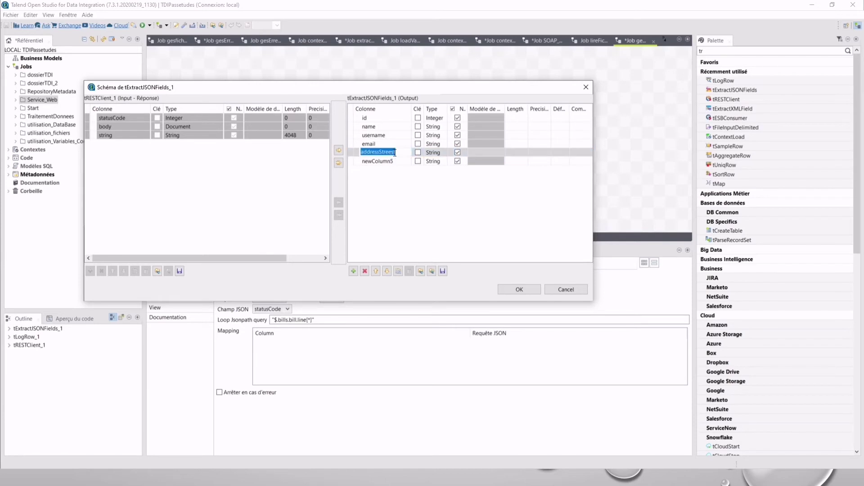
pyautogui.click(395, 152)
pyautogui.press('BackSpace')
pyautogui.press('BackSpace')
pyautogui.write('t')
pyautogui.click(388, 161)
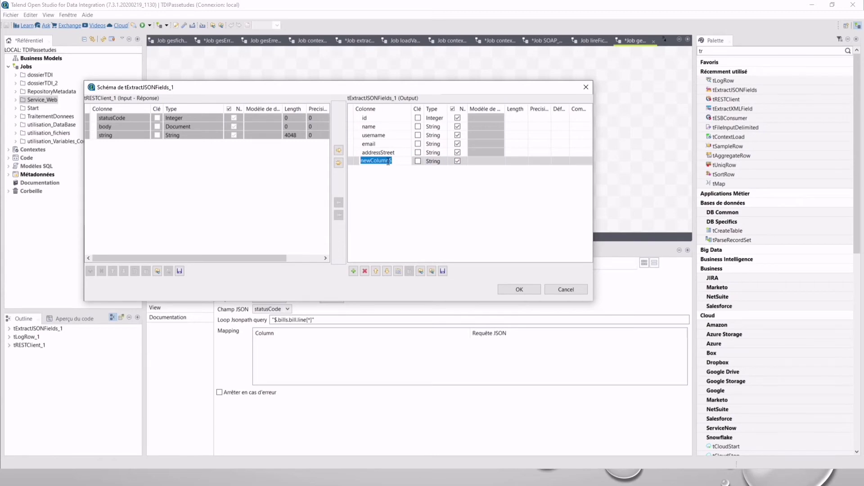
pyautogui.write('addressCity')
# Add two more output columns named addressZipcode and addressCountry
pyautogui.click(354, 270)
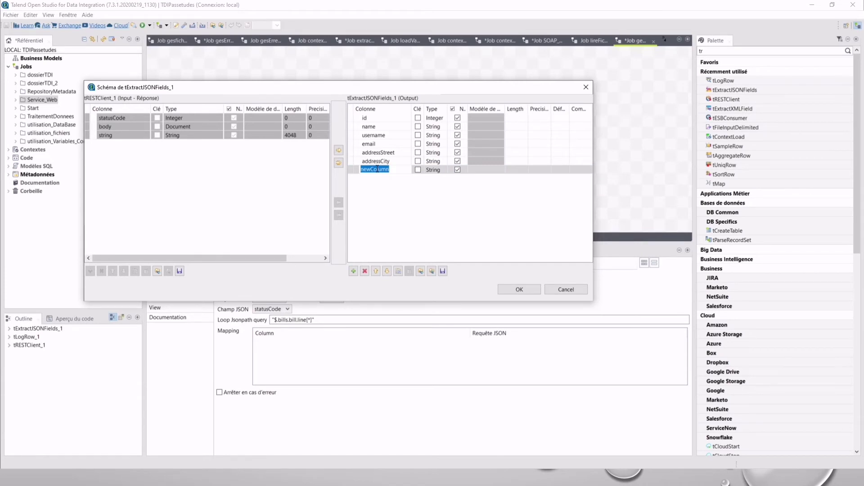
pyautogui.write('addressZipcode')
pyautogui.click(354, 272)
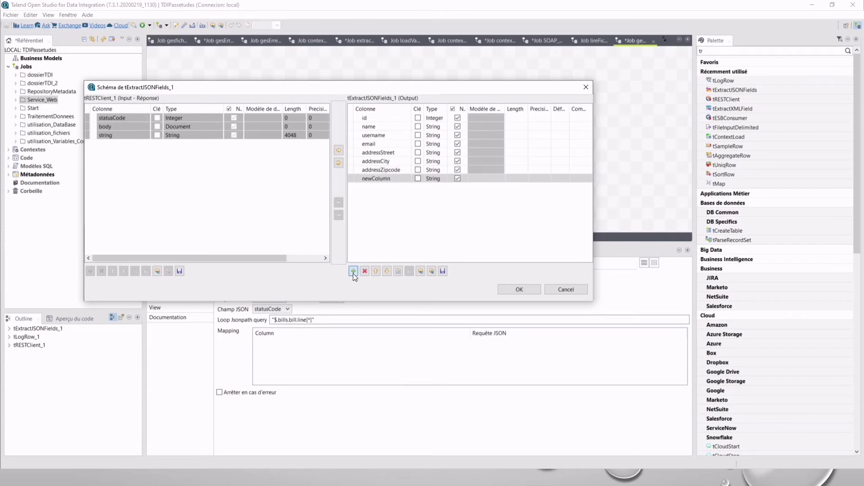
pyautogui.click(375, 179)
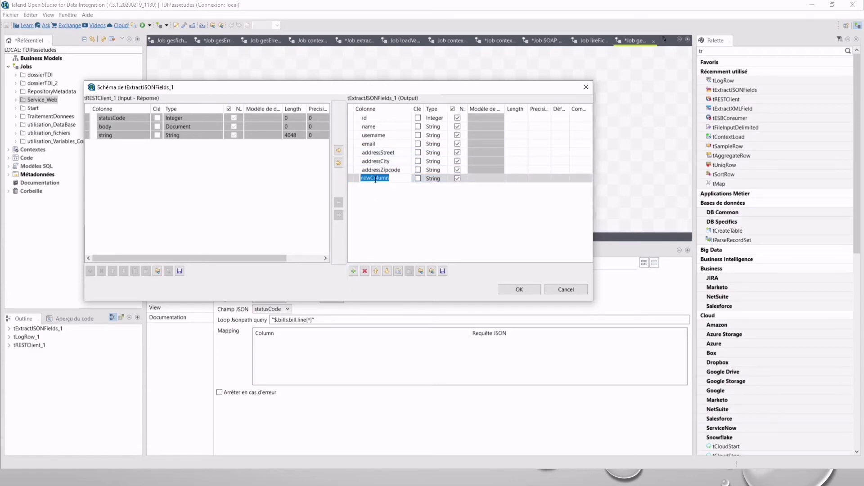
pyautogui.write('addressCountry')
# Add three output columns named phone, website and company, and accept the schema of tExtractJSONFields_1
pyautogui.click(352, 271)
pyautogui.click(352, 272)
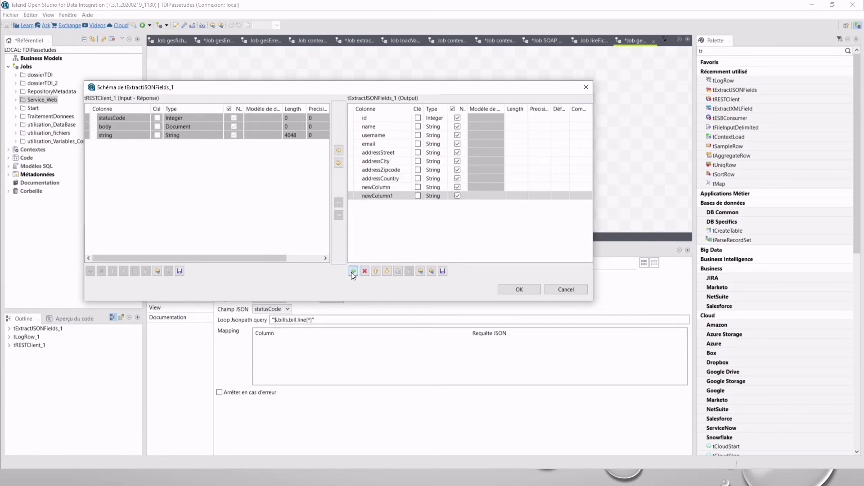
pyautogui.click(352, 271)
pyautogui.click(377, 187)
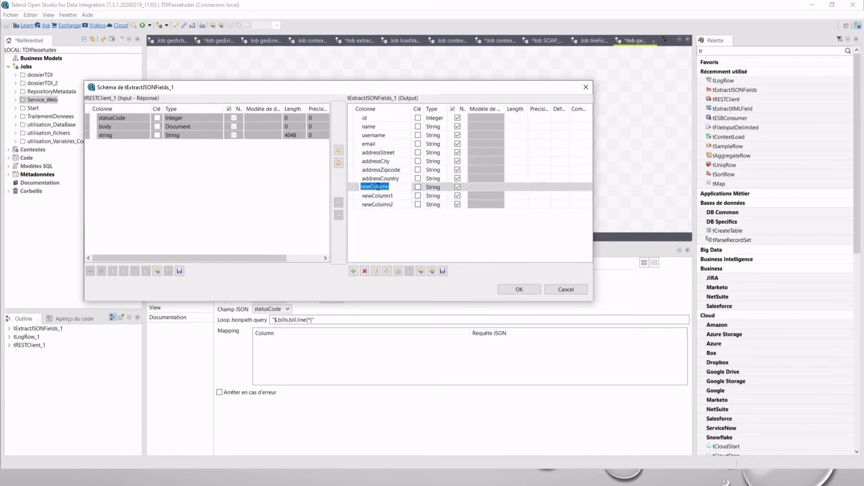
pyautogui.write('phone')
pyautogui.click(377, 196)
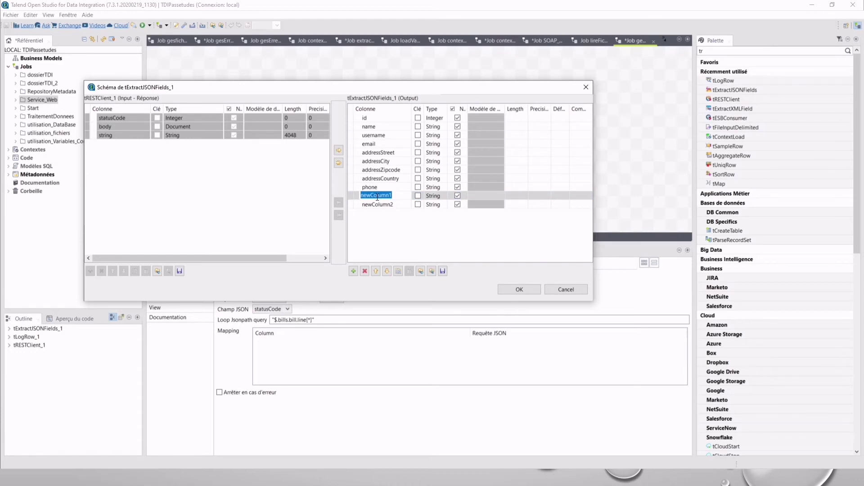
pyautogui.write('website')
pyautogui.click(380, 205)
pyautogui.click(381, 205)
pyautogui.write('company')
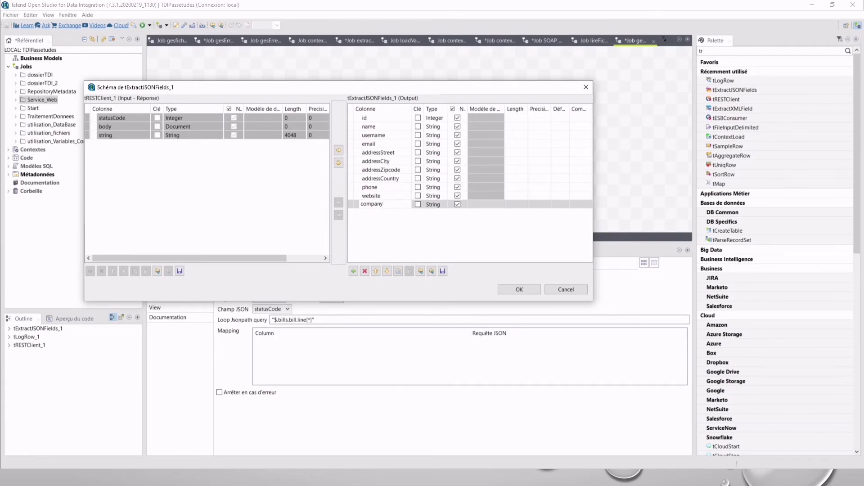
pyautogui.click(522, 290)
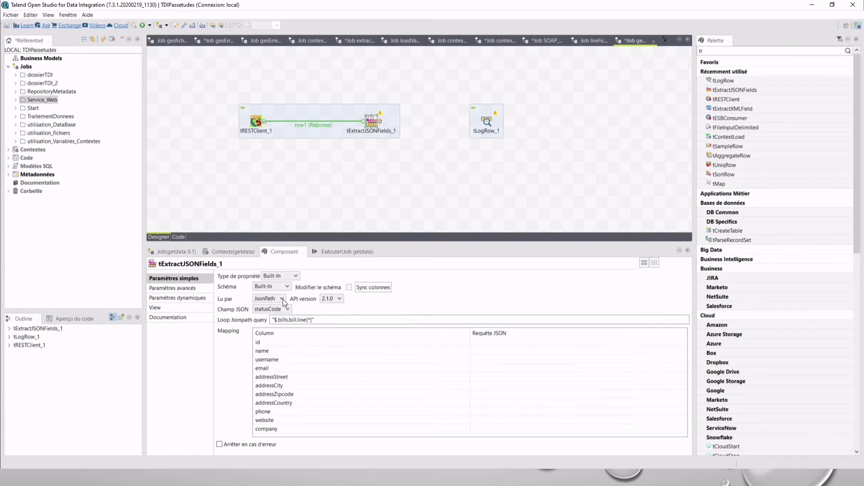
# Set the JSON field of tExtractJSONFields_1 to string, keeping API version 2.1.0
pyautogui.click(340, 299)
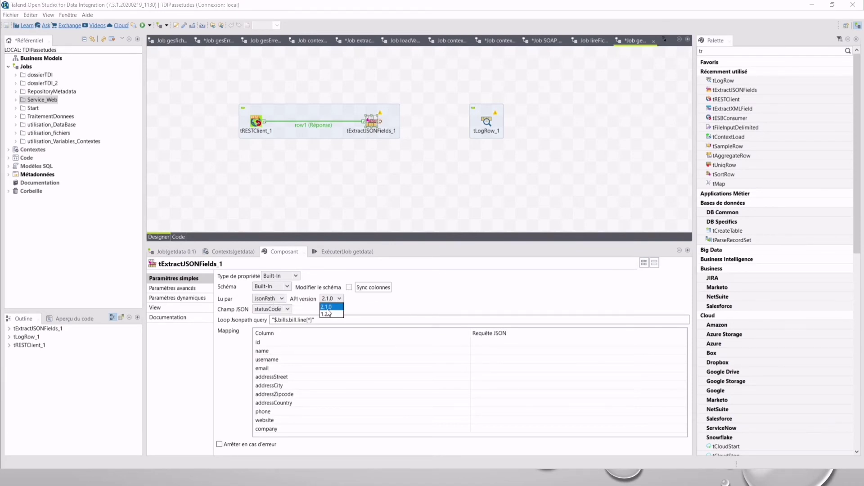
pyautogui.click(362, 307)
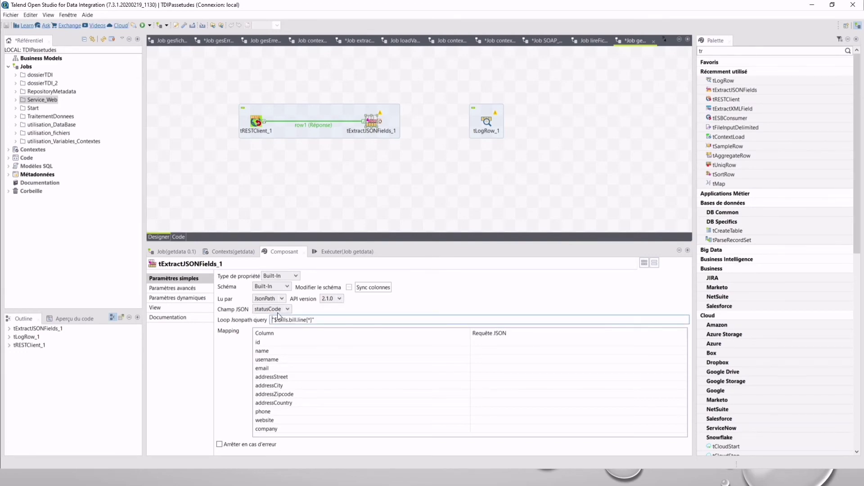
pyautogui.click(288, 310)
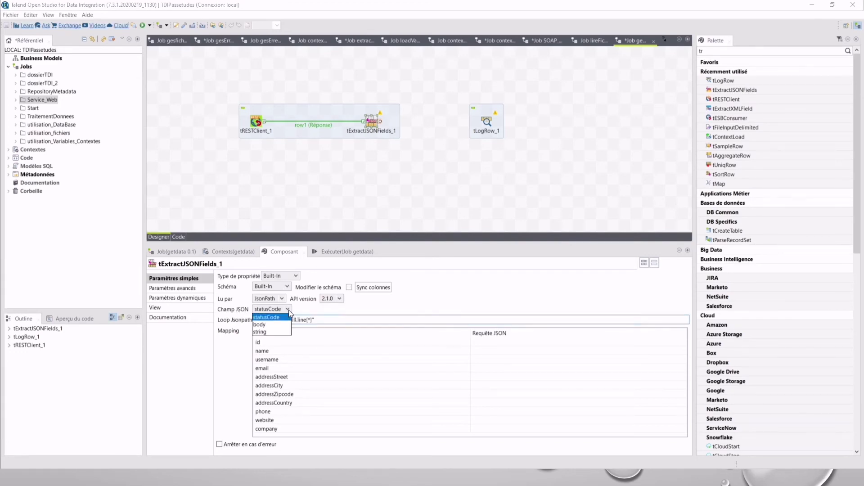
pyautogui.click(264, 331)
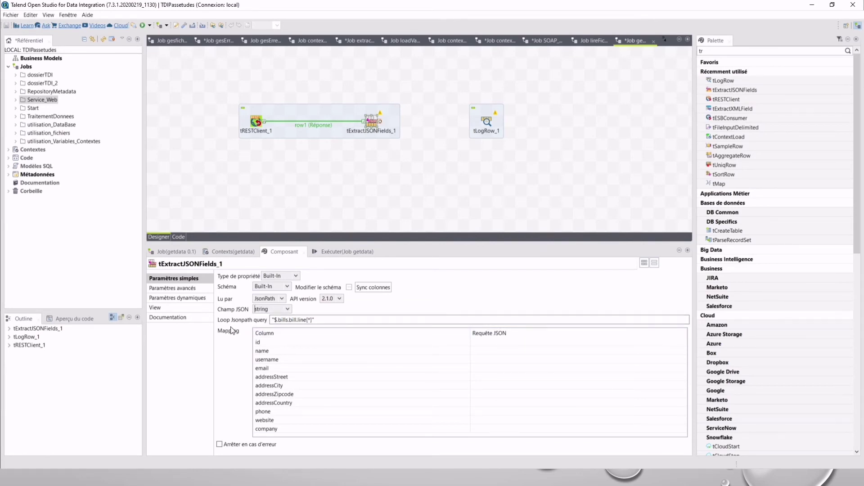
# Replace the loop JsonPath query of tExtractJSONFields_1 with "*"
pyautogui.click(308, 320)
pyautogui.press('BackSpace')
pyautogui.press('BackSpace')
pyautogui.press('BackSpace')
pyautogui.press('BackSpace')
pyautogui.press('BackSpace')
pyautogui.press('BackSpace')
pyautogui.press('BackSpace')
pyautogui.press('BackSpace')
pyautogui.press('BackSpace')
pyautogui.press('BackSpace')
pyautogui.press('BackSpace')
pyautogui.press('BackSpace')
pyautogui.press('BackSpace')
pyautogui.press('BackSpace')
pyautogui.press('BackSpace')
pyautogui.press('BackSpace')
pyautogui.press('BackSpace')
pyautogui.press('BackSpace')
pyautogui.press('BackSpace')
pyautogui.press('BackSpace')
pyautogui.write('"*')
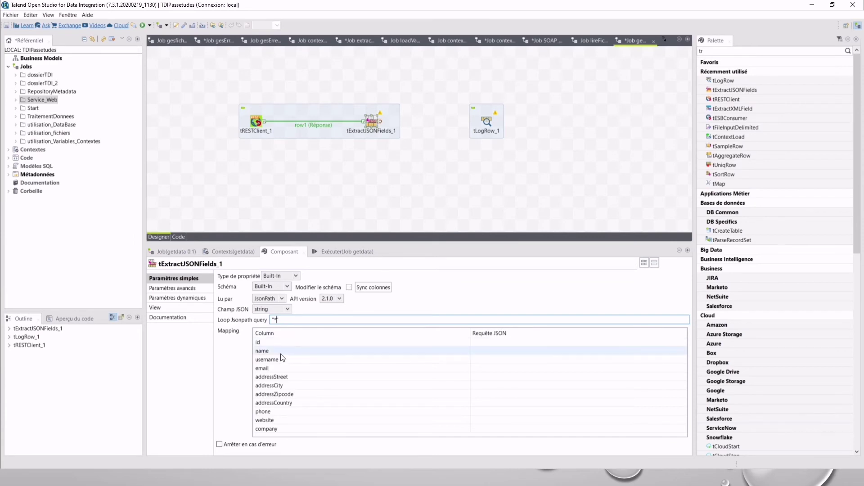
# Set the JSON queries of the id, name, username and email columns to "id", "name", "username" and "email" in the mapping
pyautogui.click(258, 343)
pyautogui.click(487, 343)
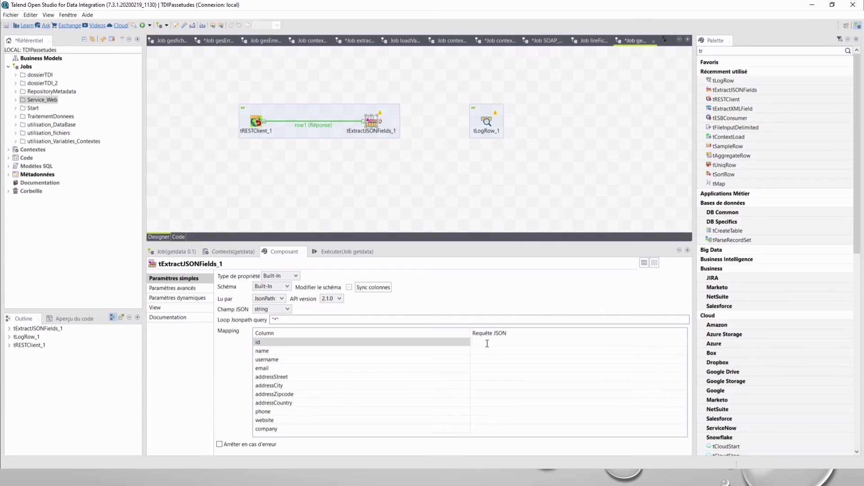
pyautogui.write('"id')
pyautogui.click(487, 350)
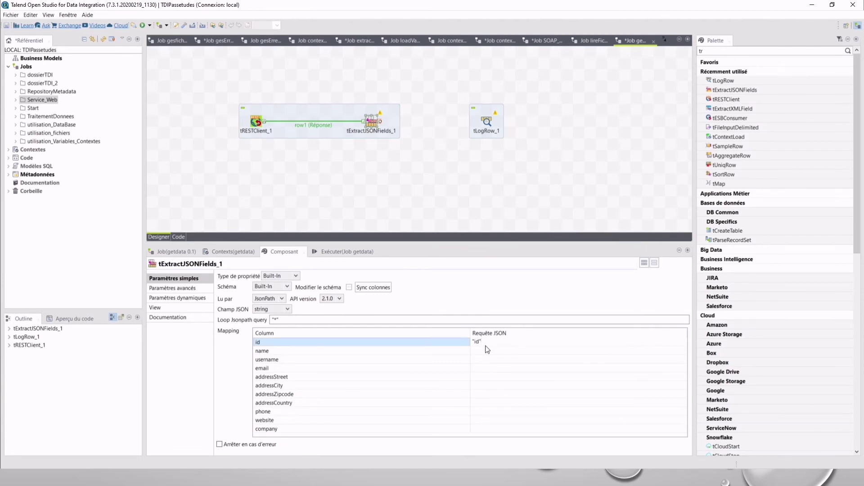
pyautogui.write('"name"')
pyautogui.click(482, 359)
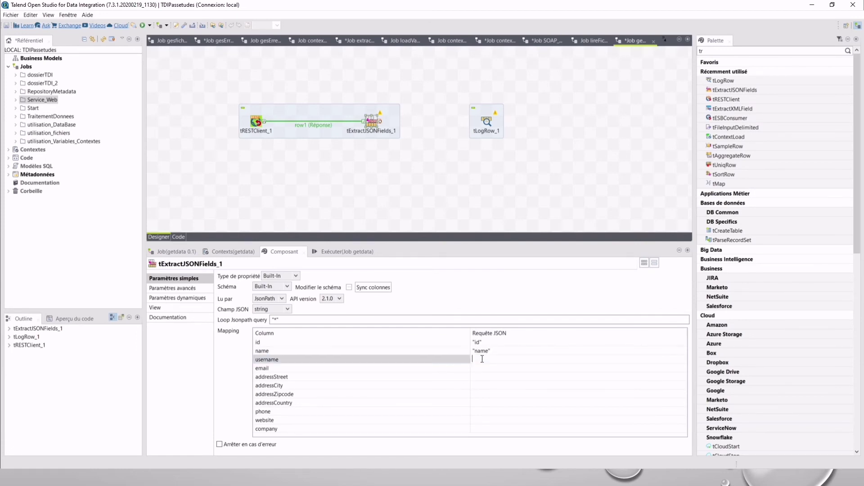
pyautogui.write('"username"')
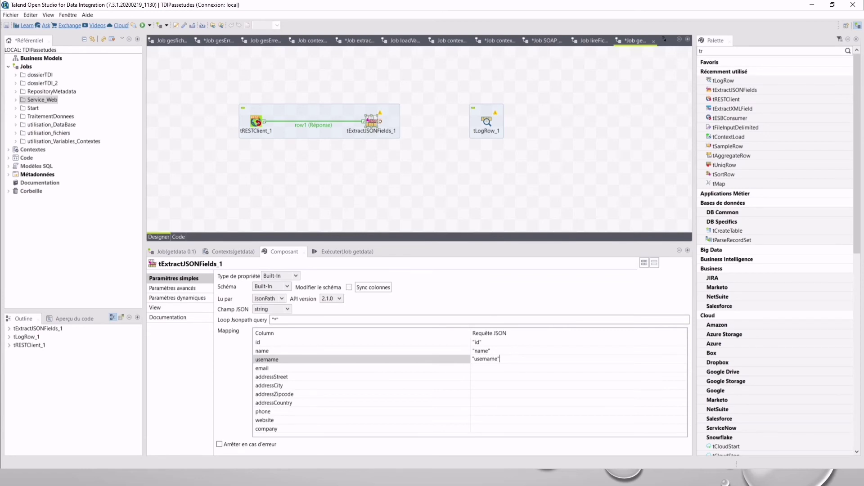
pyautogui.click(484, 368)
pyautogui.write('"')
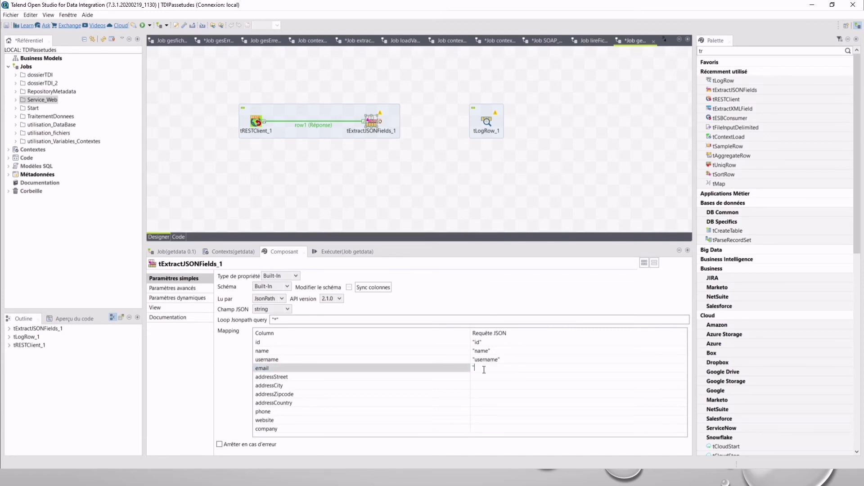
pyautogui.write('email"')
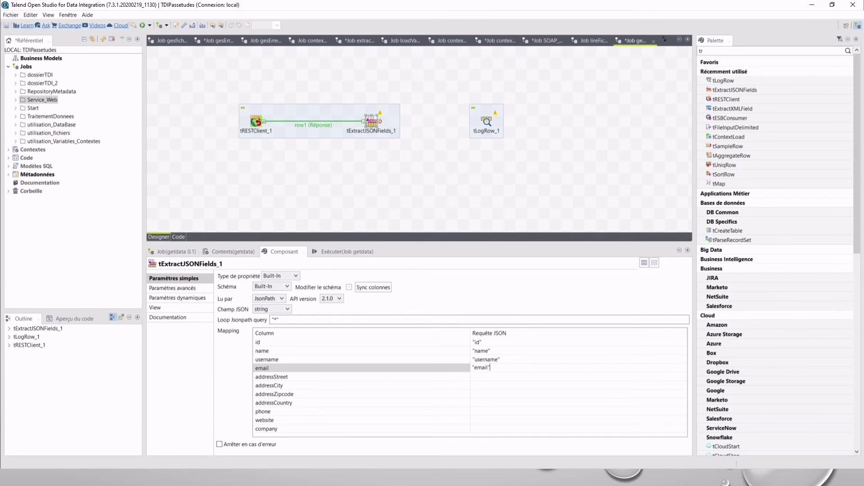
# Set the JSON queries of addressStreet and addressCity to "address.street" and "address.city"
pyautogui.click(482, 375)
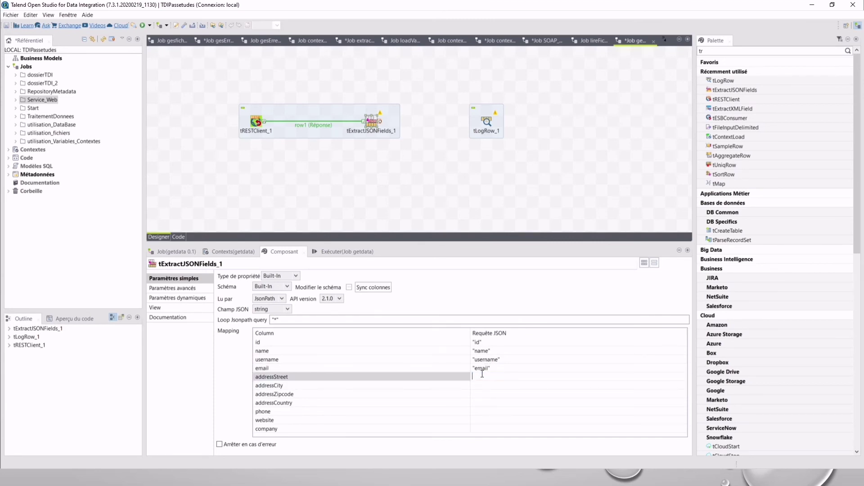
pyautogui.write('"')
pyautogui.write('address.street"')
pyautogui.click(483, 384)
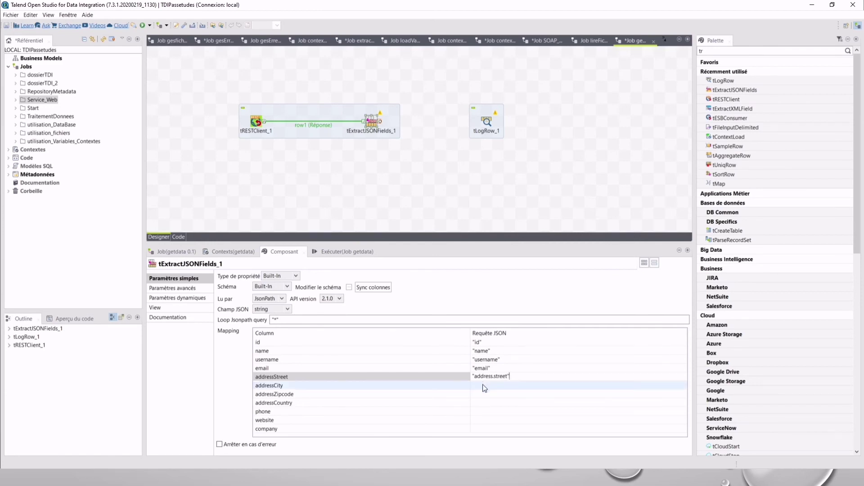
pyautogui.click(484, 385)
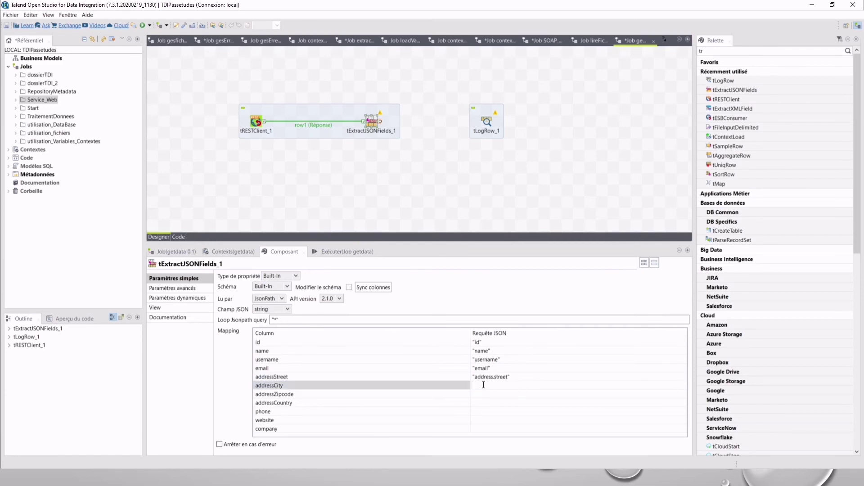
pyautogui.write('"address.city"')
pyautogui.press('Return')
# Set the JSON query of addressZipcode to "address.zipcode" and that of addressCountry to "address.country without a closing quote
pyautogui.click(492, 396)
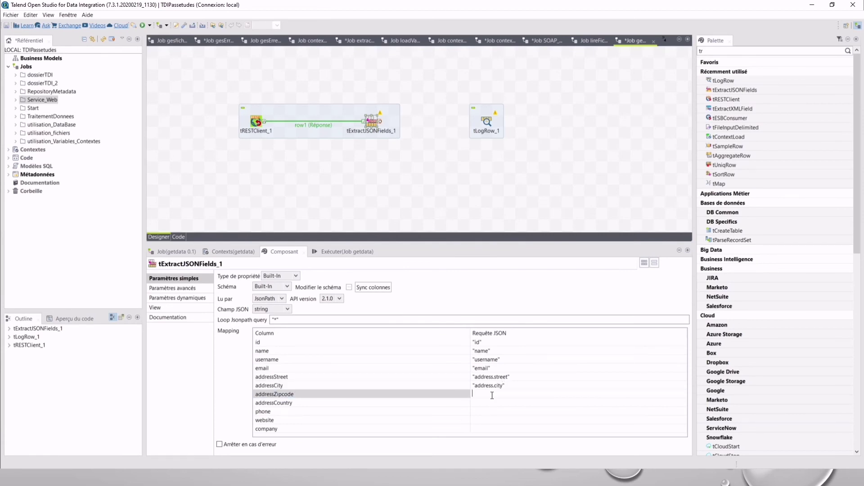
pyautogui.write('"address.zipcode"')
pyautogui.press('Return')
pyautogui.click(488, 402)
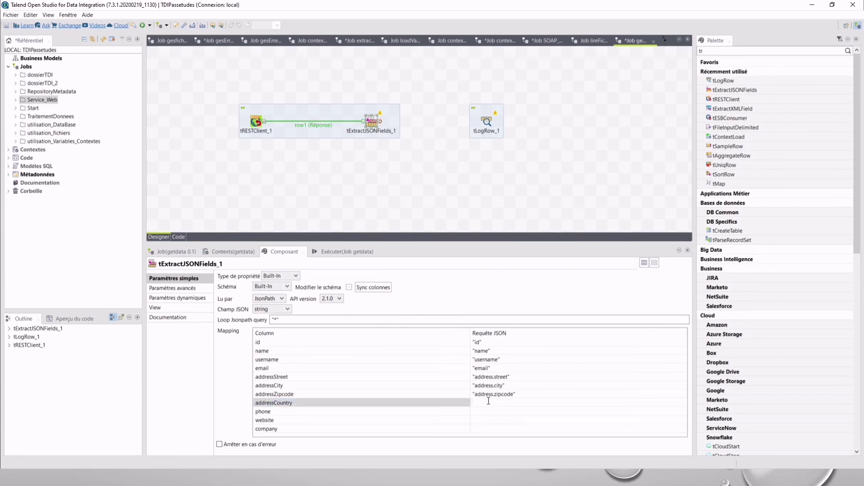
pyautogui.write('"address.country')
# Set the JSON queries of the phone, website and company columns to "phone", "website" and "company" in the mapping
pyautogui.click(491, 412)
pyautogui.write('"')
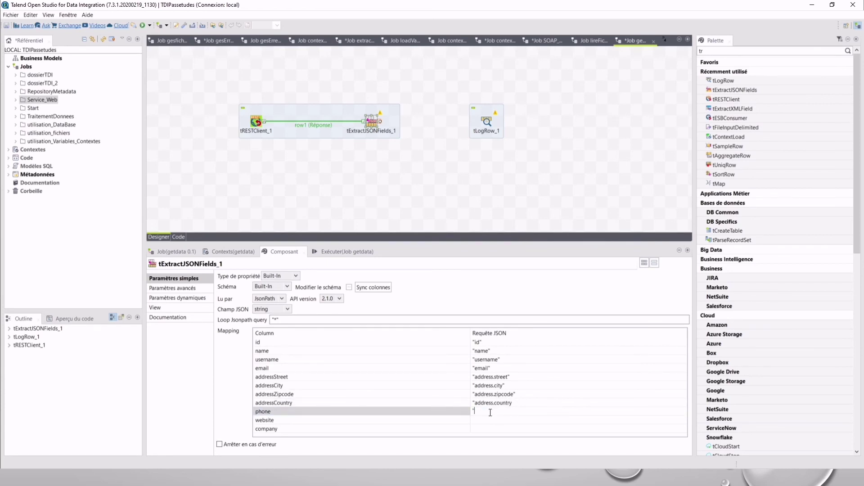
pyautogui.write('phone"')
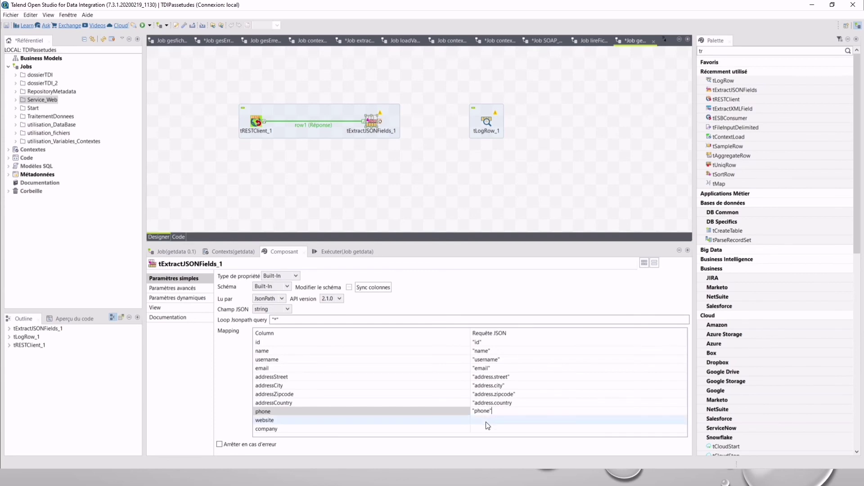
pyautogui.click(489, 420)
pyautogui.write('"w')
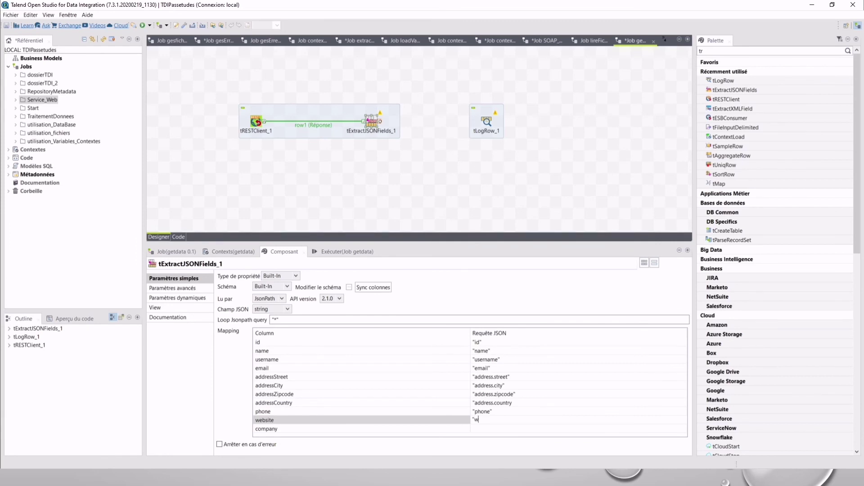
pyautogui.write('ev')
pyautogui.write('bsite"')
pyautogui.click(485, 429)
pyautogui.click(485, 429)
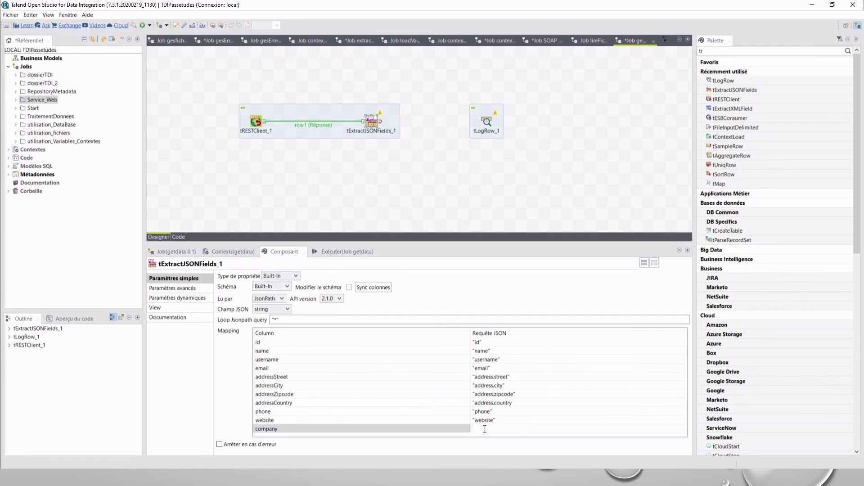
pyautogui.write('"company"')
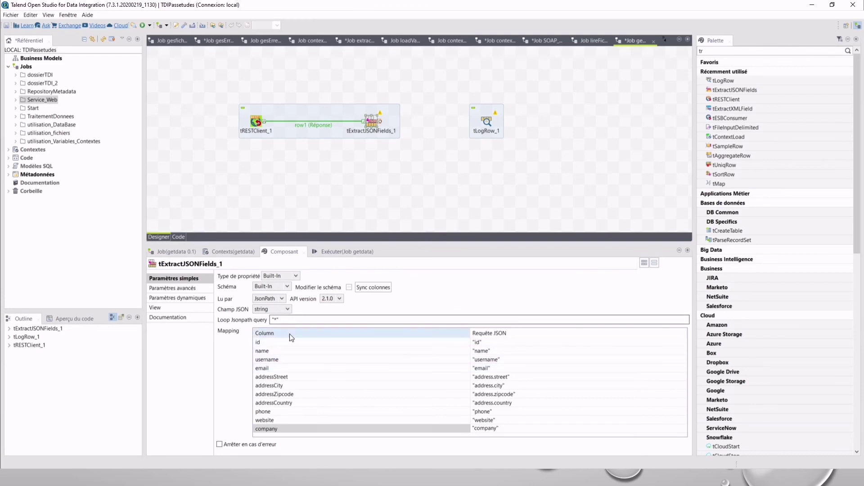
pyautogui.click(178, 288)
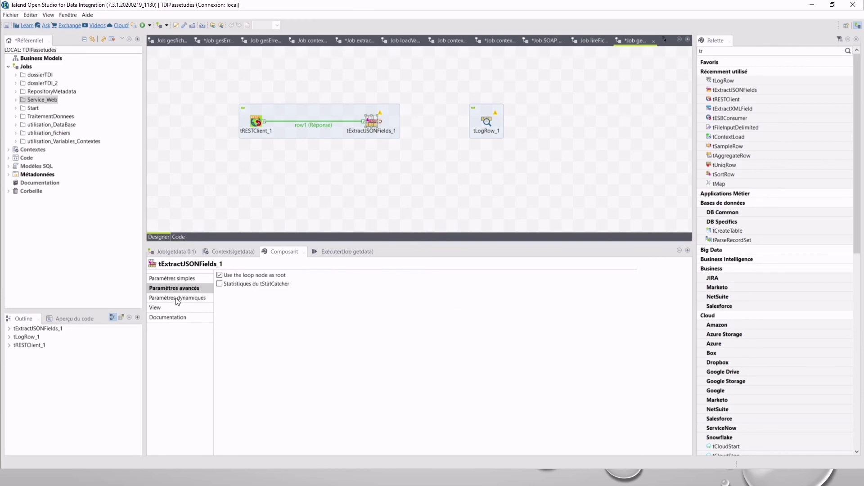
pyautogui.click(177, 299)
pyautogui.click(165, 308)
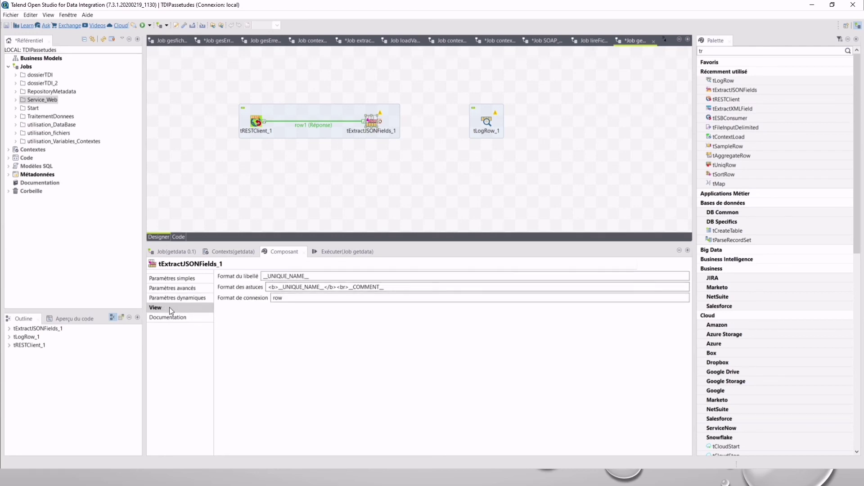
pyautogui.click(180, 279)
# Connect tExtractJSONFields_1 to tLogRow_1 with a Main row
pyautogui.click(410, 176)
pyautogui.click(370, 127)
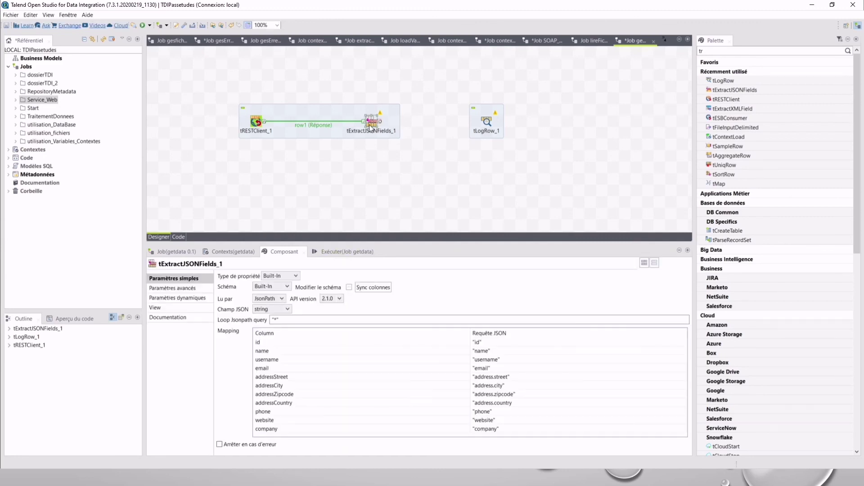
pyautogui.rightClick(370, 125)
pyautogui.moveTo(396, 130)
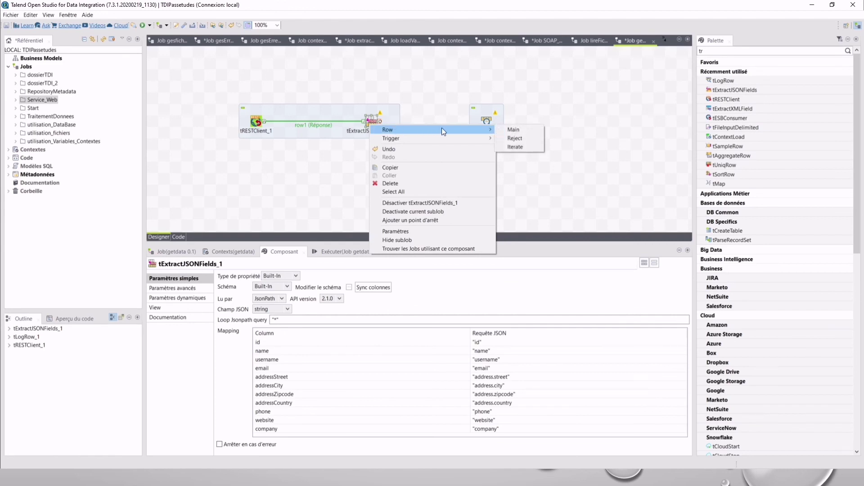
pyautogui.click(506, 130)
pyautogui.click(488, 126)
# Set tLogRow_1 to the Tableau display mode and its label format to Console
pyautogui.click(487, 126)
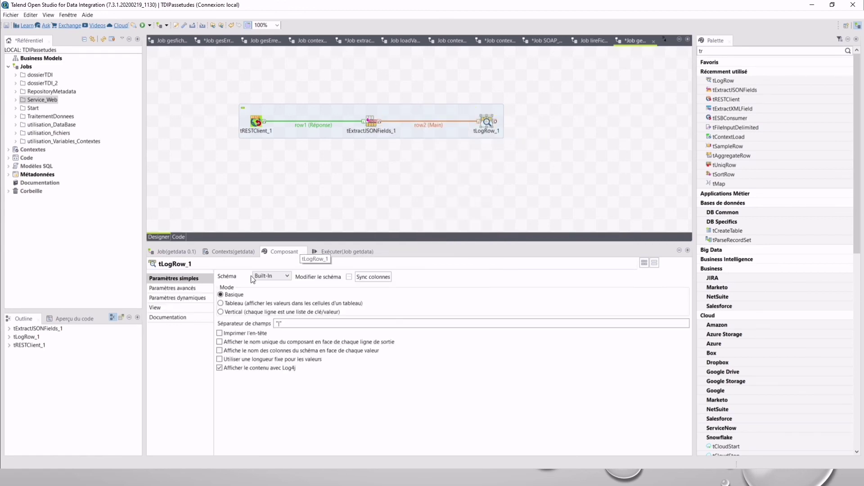
pyautogui.click(221, 304)
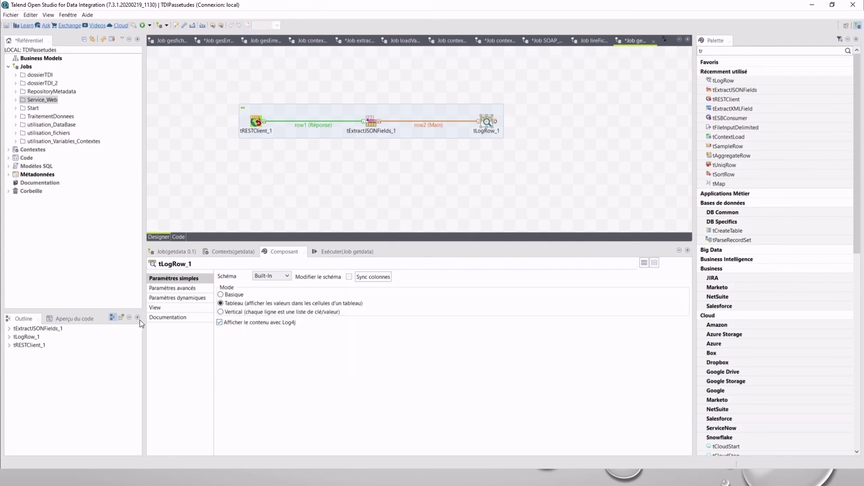
pyautogui.click(173, 310)
pyautogui.moveTo(309, 276); pyautogui.dragTo(257, 283)
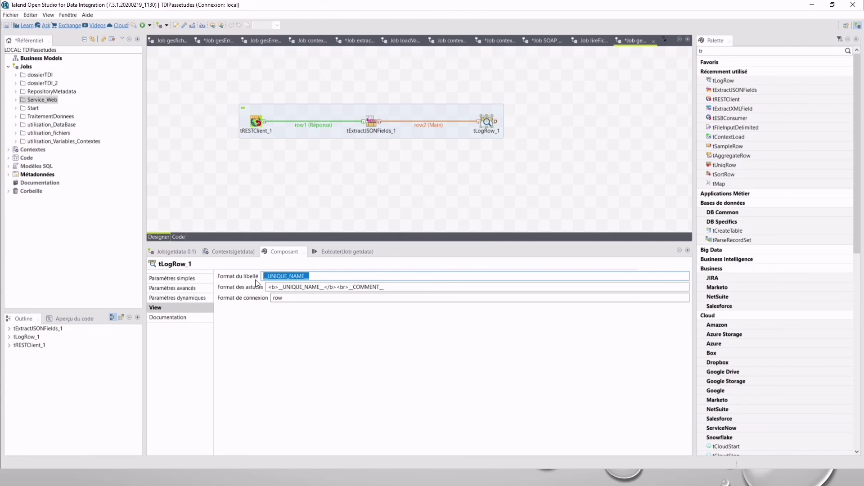
pyautogui.write('Console')
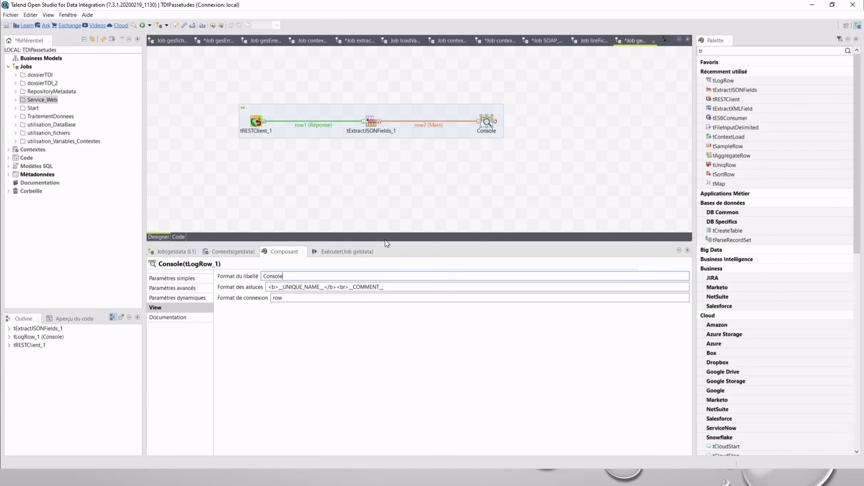
# Save the getdata job and run it
pyautogui.moveTo(385, 240); pyautogui.dragTo(386, 252)
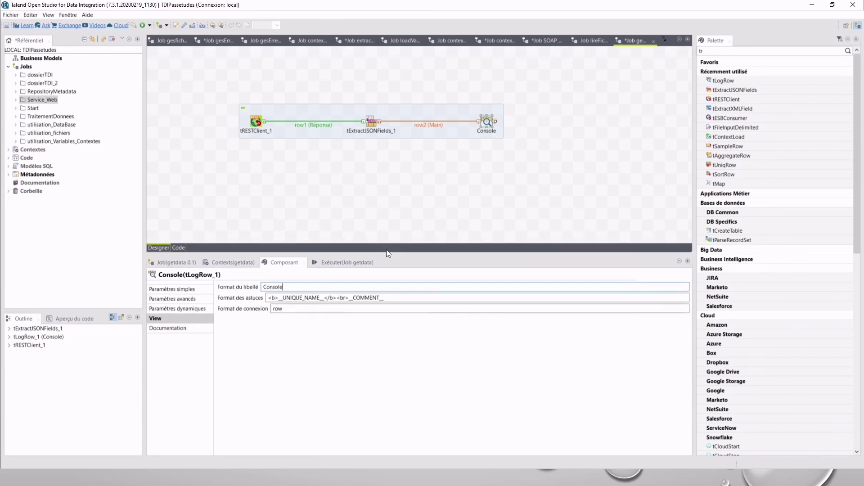
pyautogui.hotkey('ctrl', 's')
pyautogui.click(334, 265)
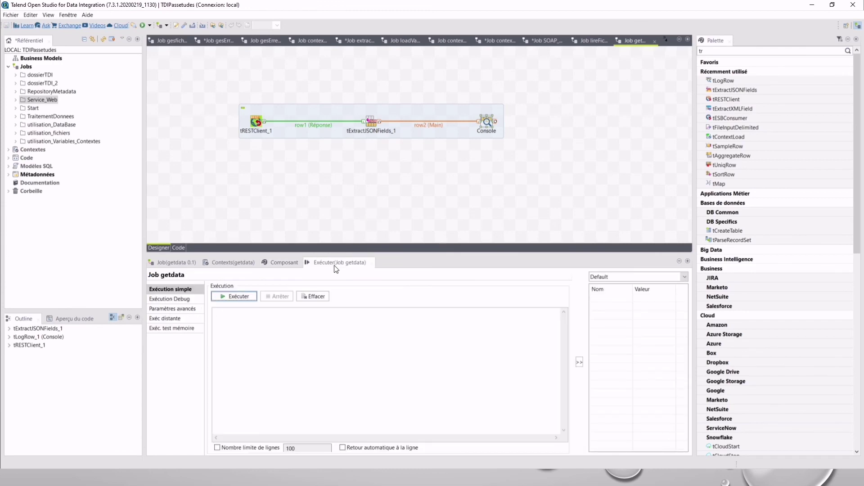
pyautogui.click(243, 298)
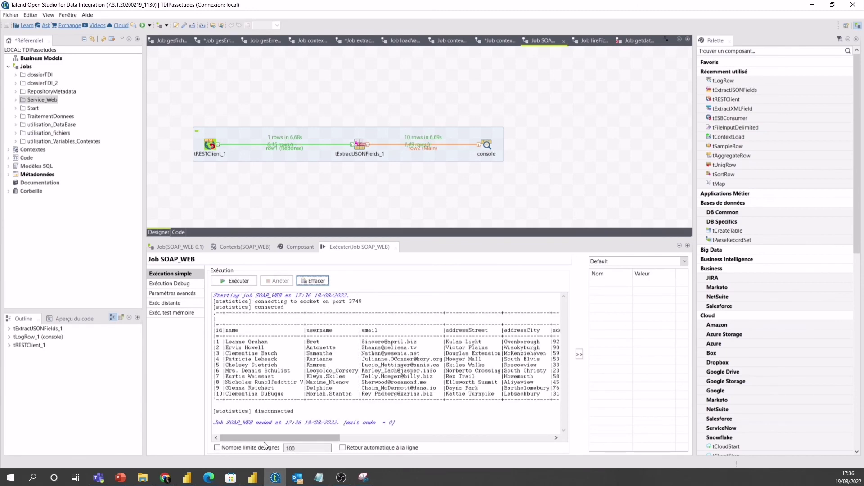
pyautogui.moveTo(261, 441)
pyautogui.mouseDown()
pyautogui.moveTo(340, 444)
pyautogui.moveTo(262, 445)
pyautogui.mouseUp()
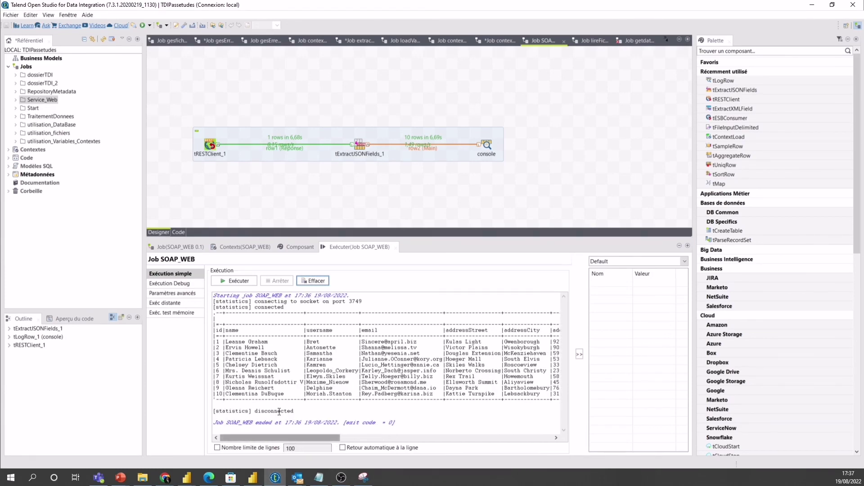
pyautogui.moveTo(326, 444); pyautogui.dragTo(310, 433)
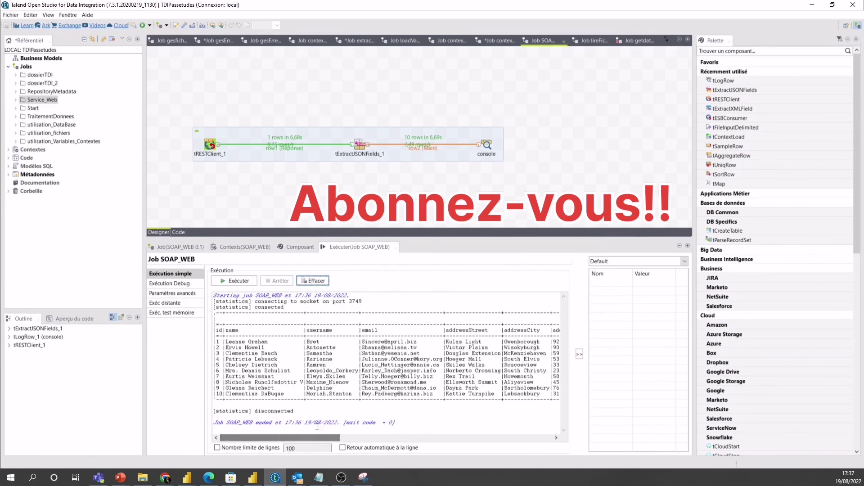